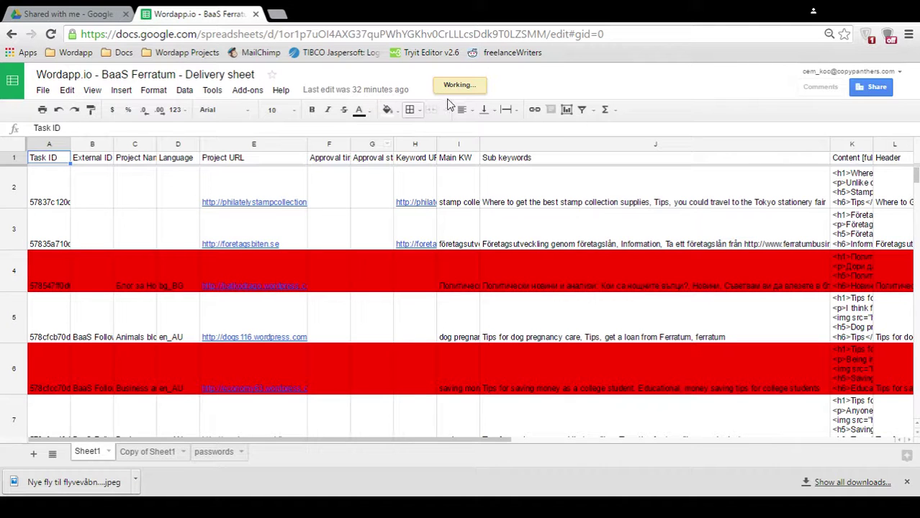
- Reload the delivery sheet and review the Posted by column entries
key("F5")
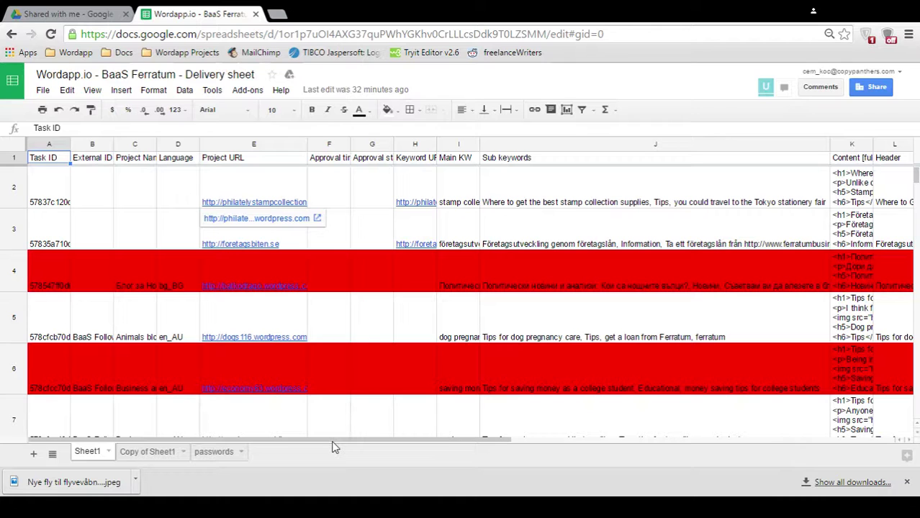
left_click_drag(332, 440, 669, 444)
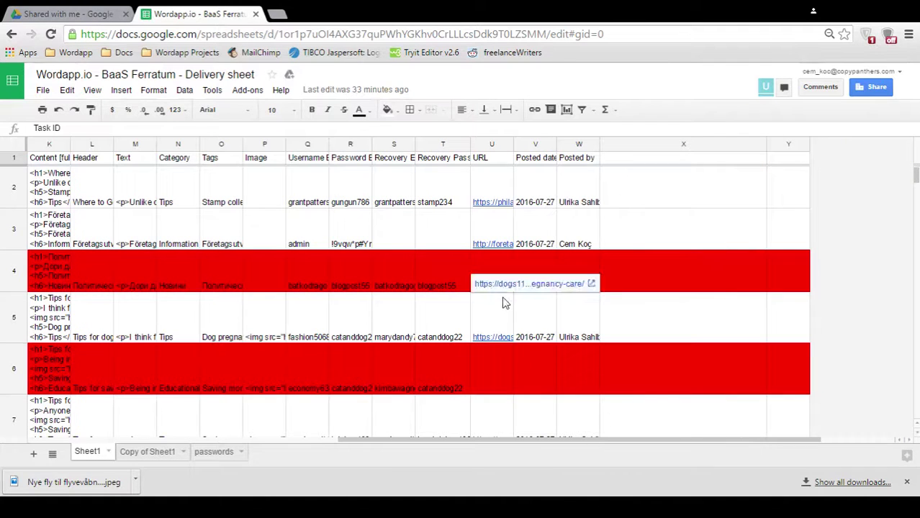
scroll(502, 297, "down", 5)
scroll(502, 303, "down", 12)
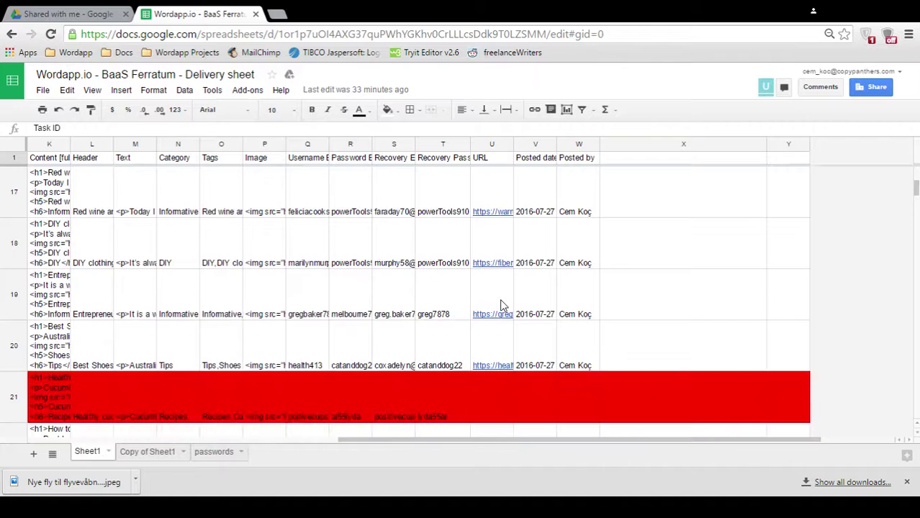
scroll(618, 373, "down", 3)
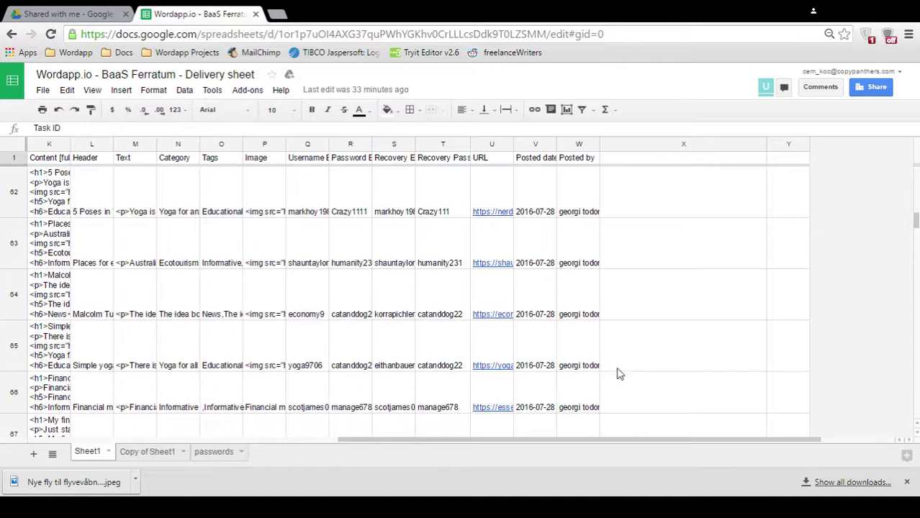
left_click(582, 352)
left_click(578, 144)
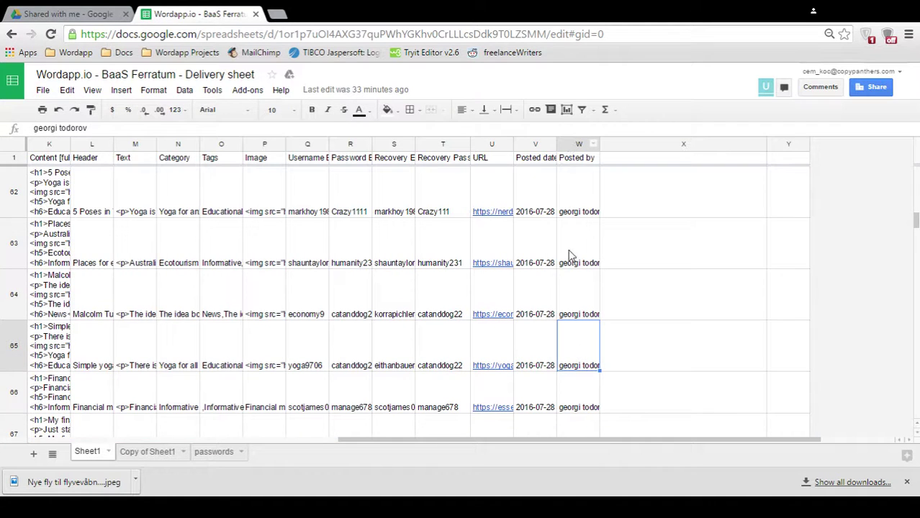
scroll(569, 255, "down", 5)
scroll(567, 259, "down", 15)
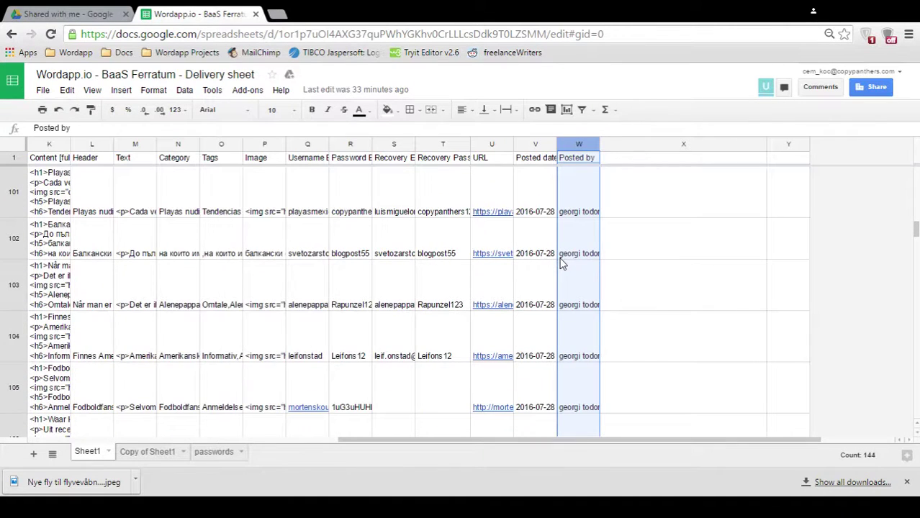
scroll(555, 265, "down", 15)
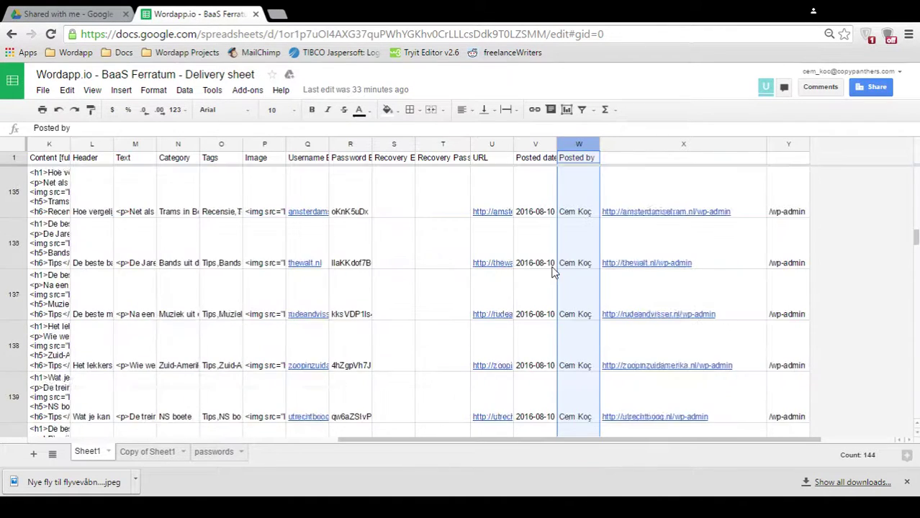
scroll(553, 271, "down", 8)
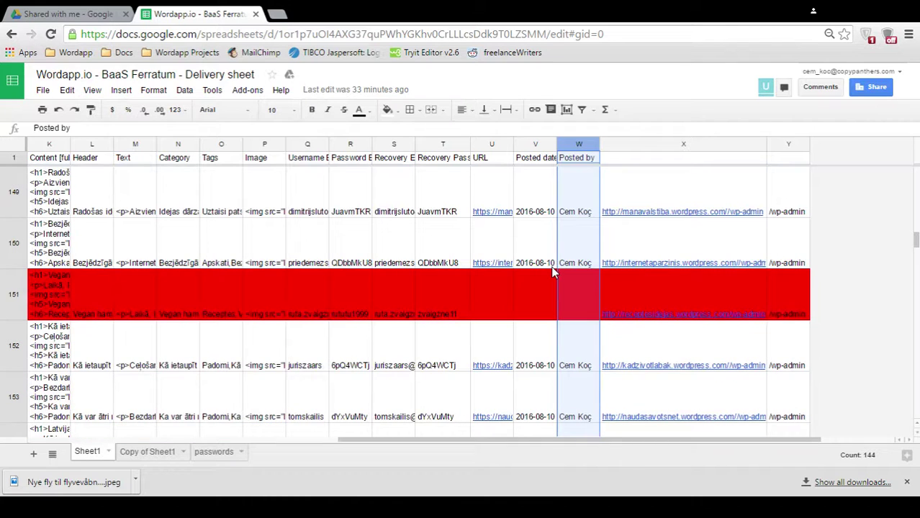
scroll(553, 272, "down", 12)
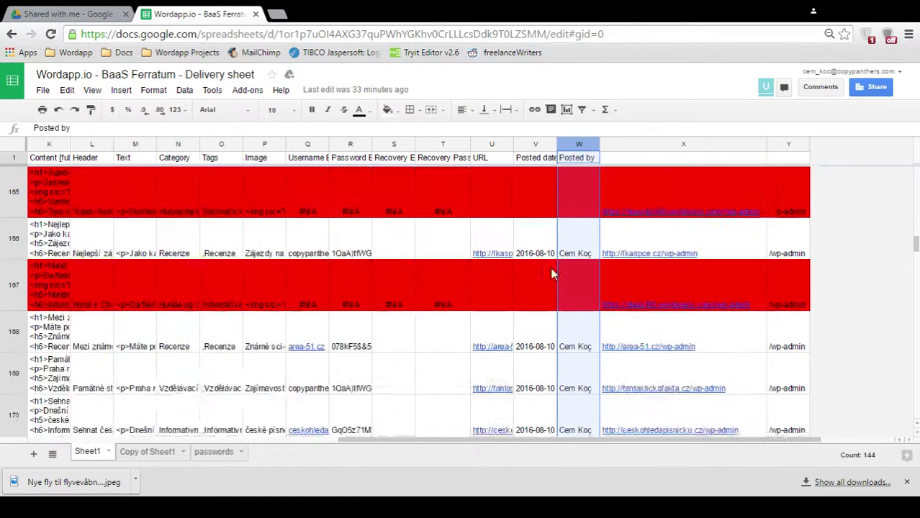
scroll(553, 274, "down", 2)
scroll(553, 273, "up", 4)
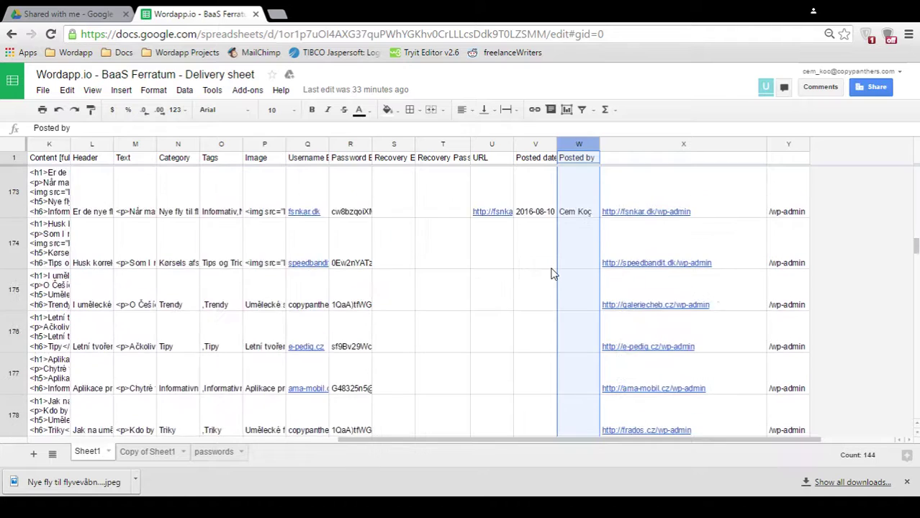
- Open row 174's speedbandit.dk admin login link (X174) in a new tab
left_click(577, 322)
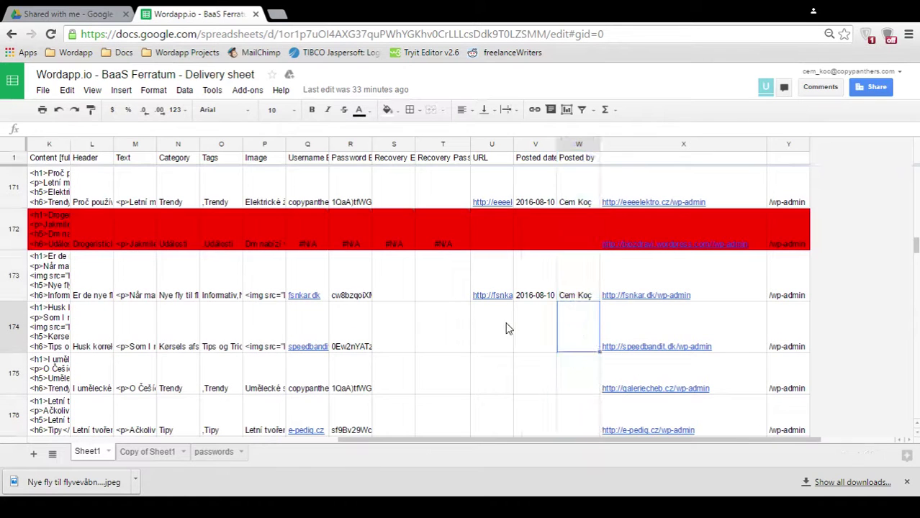
scroll(565, 321, "down", 2)
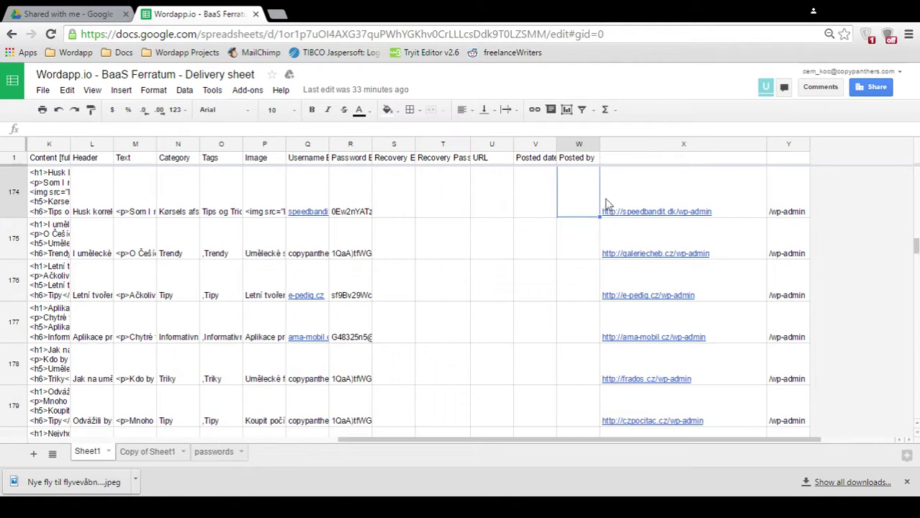
left_click(639, 186)
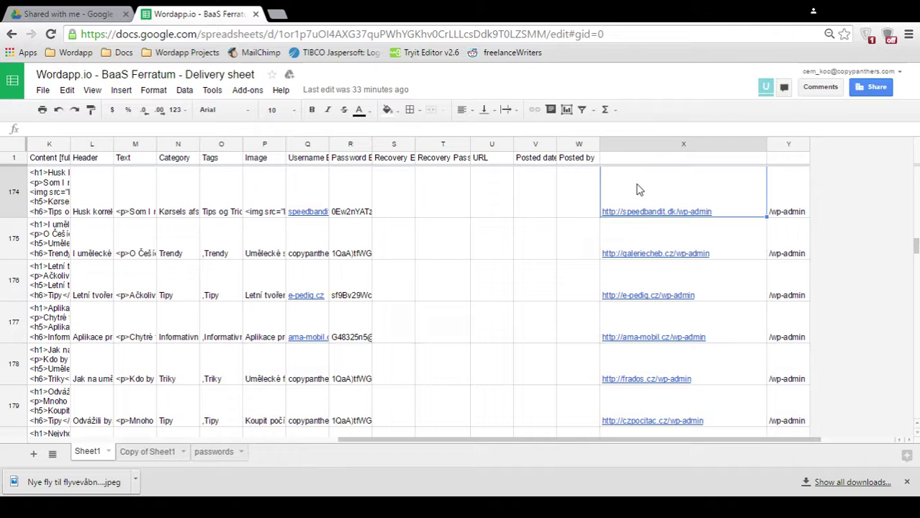
mouse_move(650, 213)
left_click(638, 228)
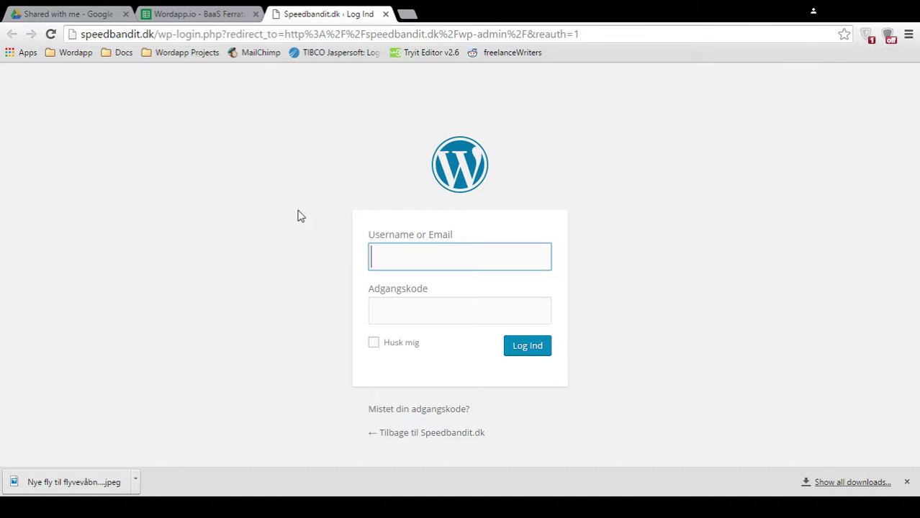
- Copy the blog username from Q174 into the WordPress Username field
left_click(209, 13)
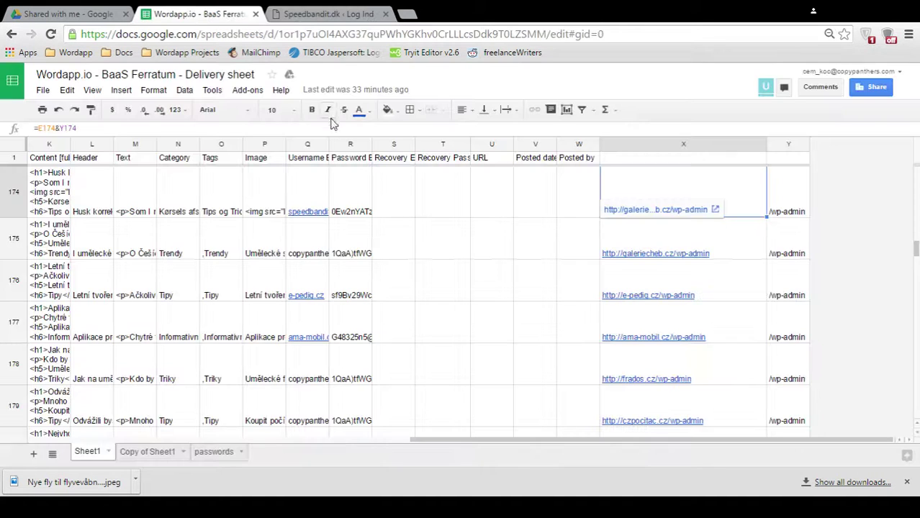
left_click(310, 146)
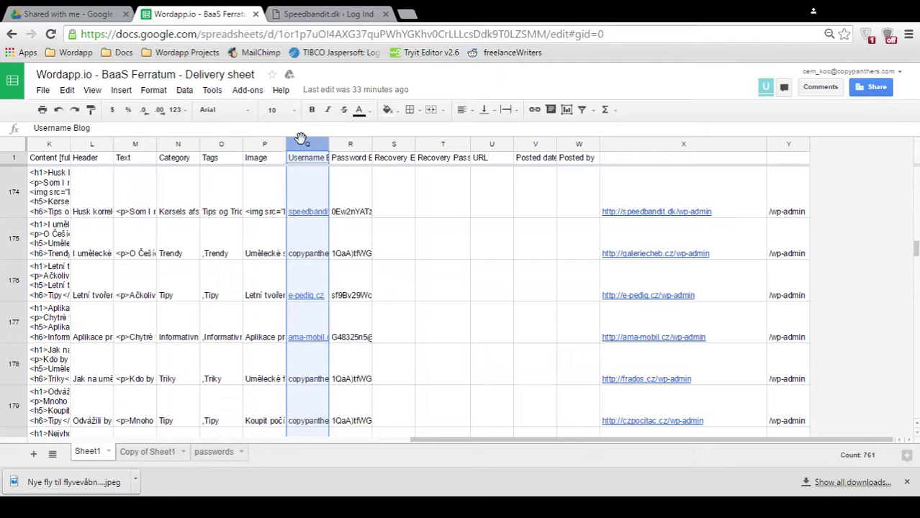
left_click(311, 188)
right_click(311, 189)
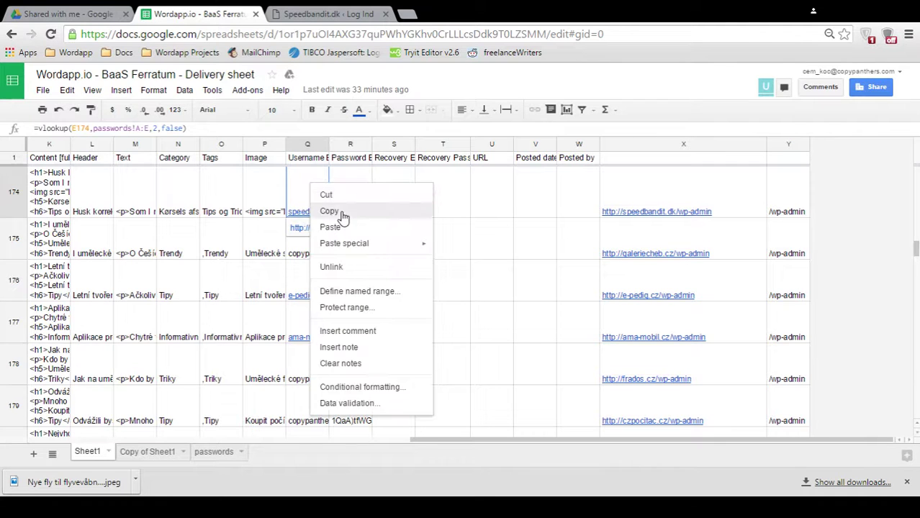
left_click(338, 211)
left_click(295, 14)
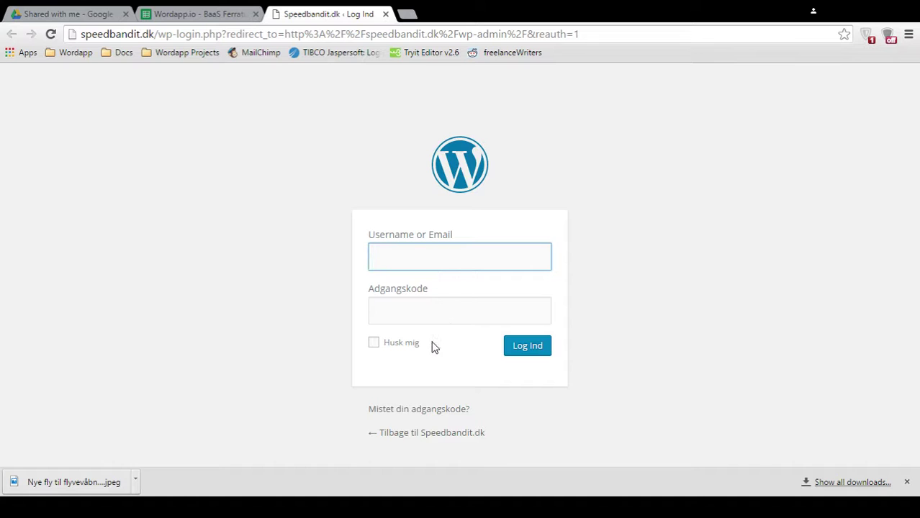
key("ctrl+v")
left_click(288, 209)
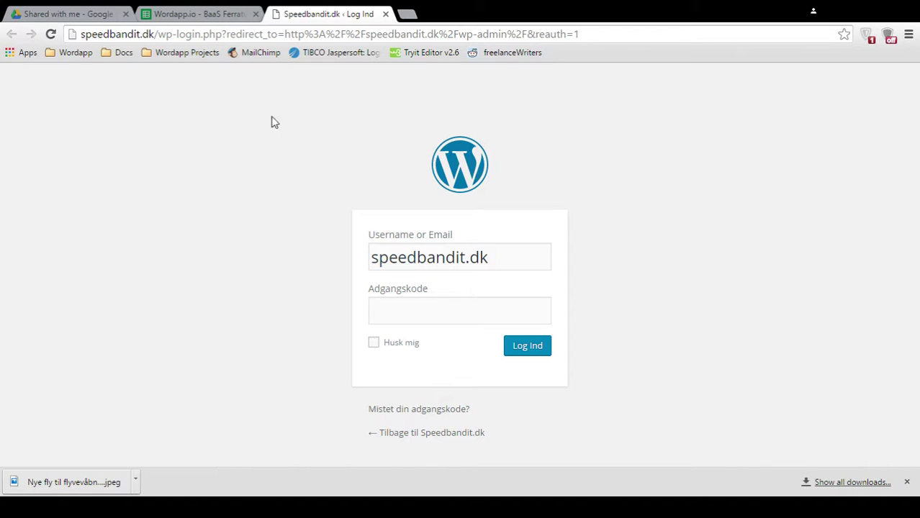
- Copy the blog password from R174 into the Adgangskode field
left_click(213, 10)
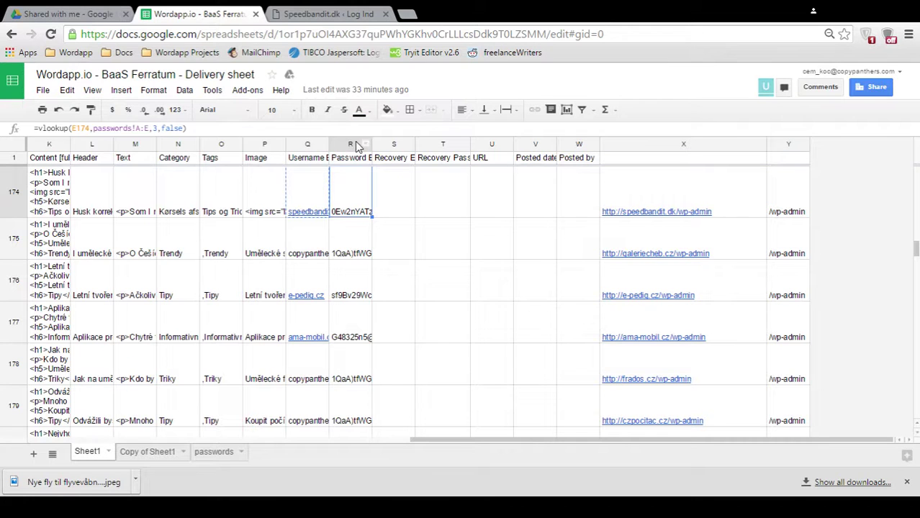
left_click(350, 144)
left_click(349, 200)
right_click(349, 201)
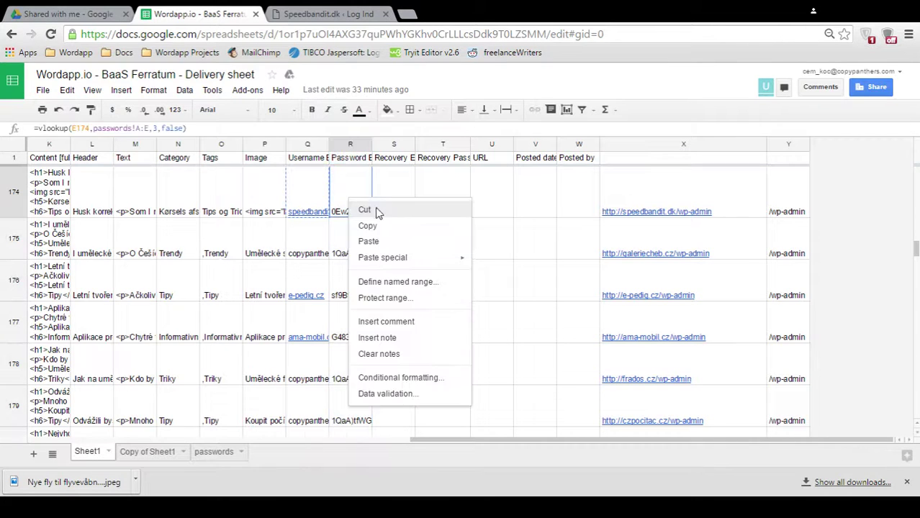
left_click(395, 237)
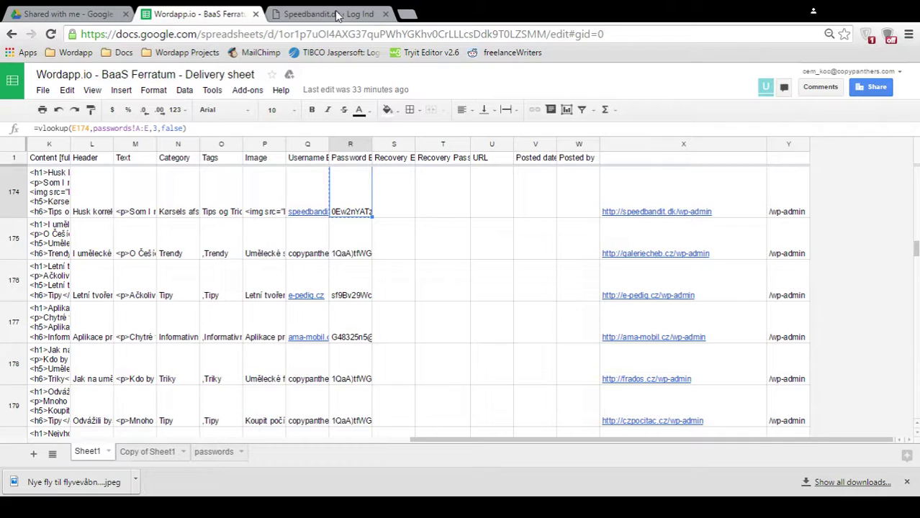
left_click(337, 14)
left_click(400, 304)
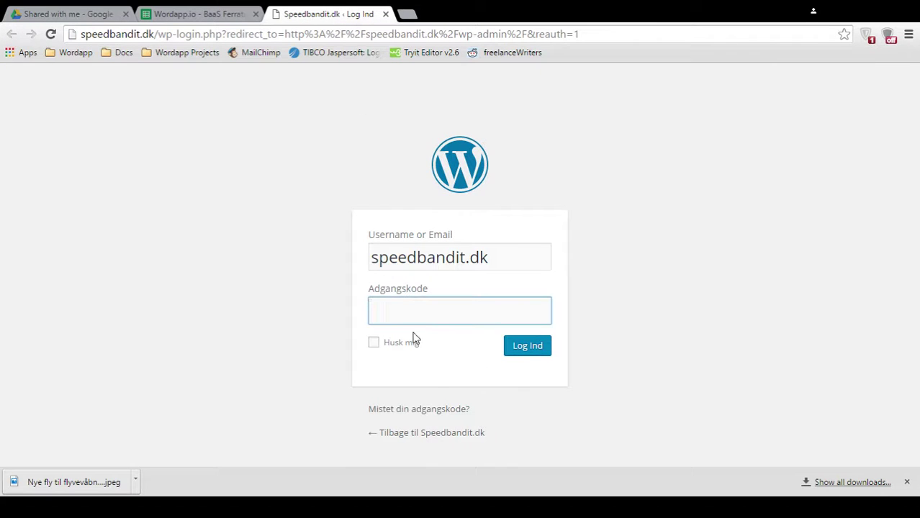
key("ctrl+v")
- Log in with Log Ind and start a post via Indlæg > Tilføj nyt
left_click(527, 348)
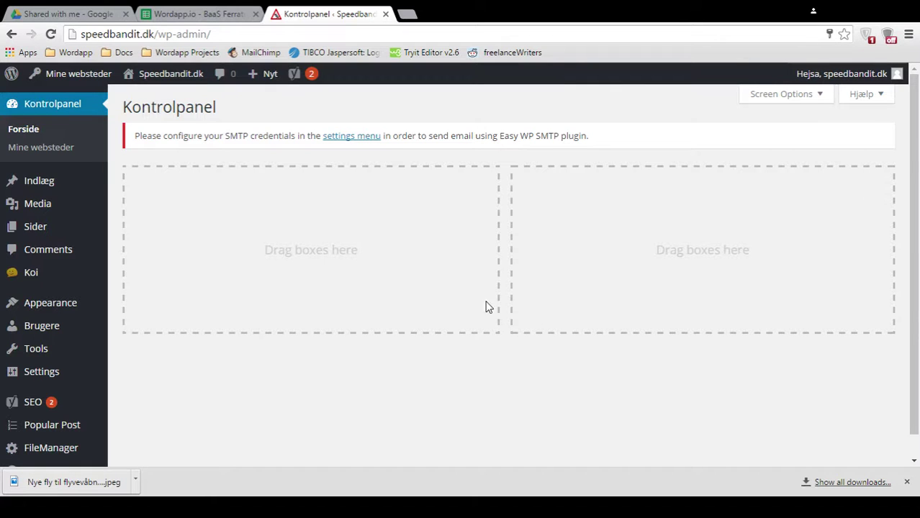
mouse_move(82, 181)
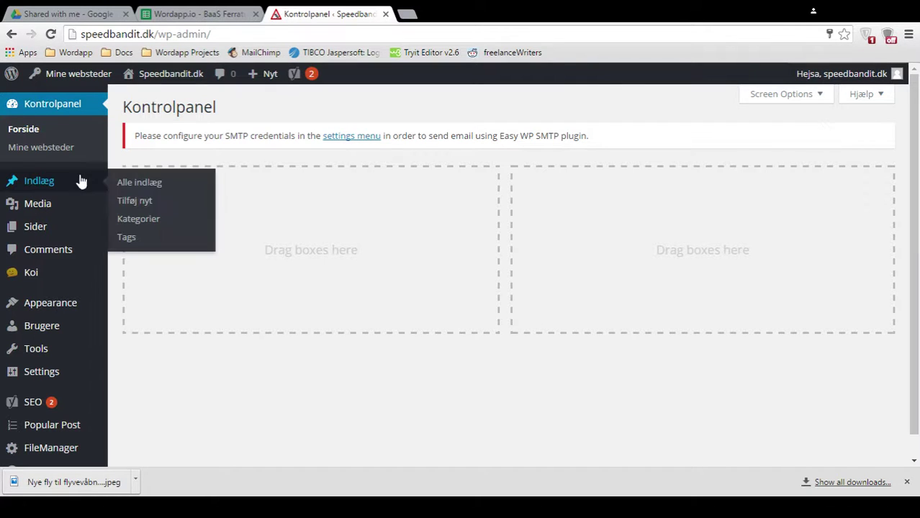
left_click(143, 202)
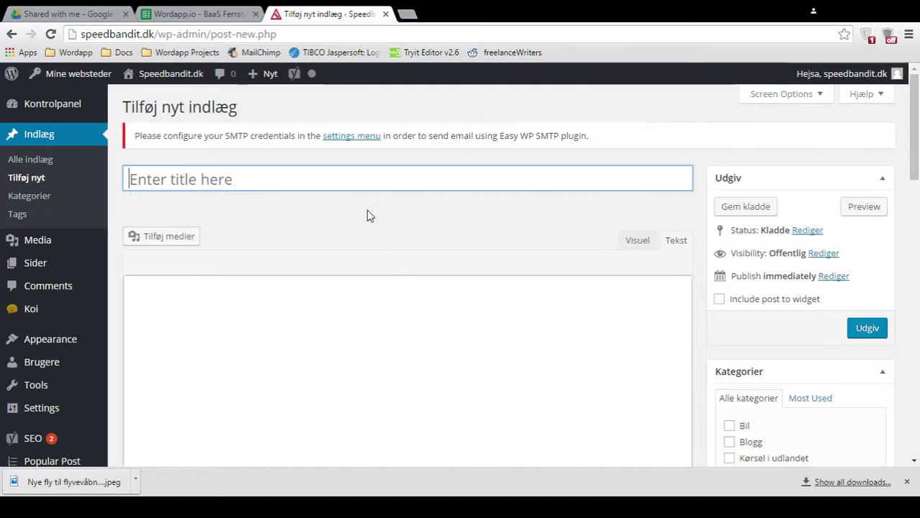
- Paste the title 'Husk korrekt kørsels afstand' from cell L174 into the post title
left_click(203, 16)
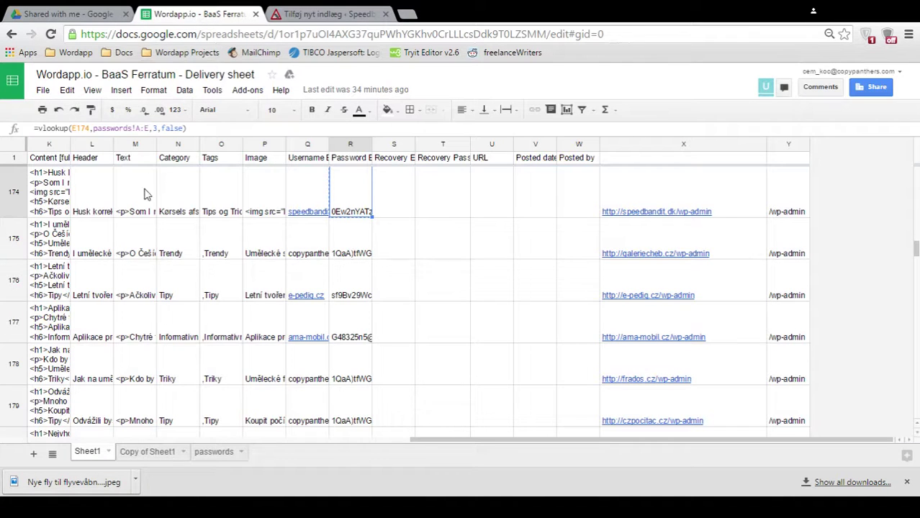
left_click(92, 198)
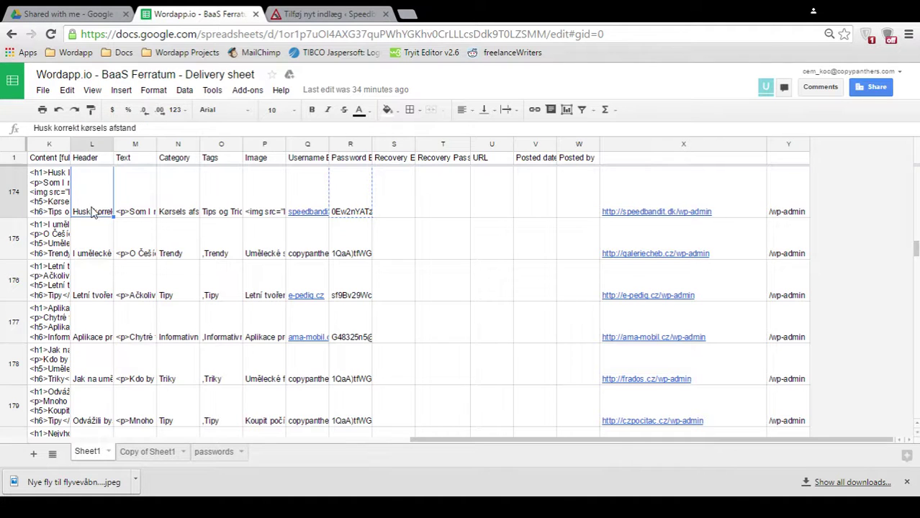
right_click(91, 207)
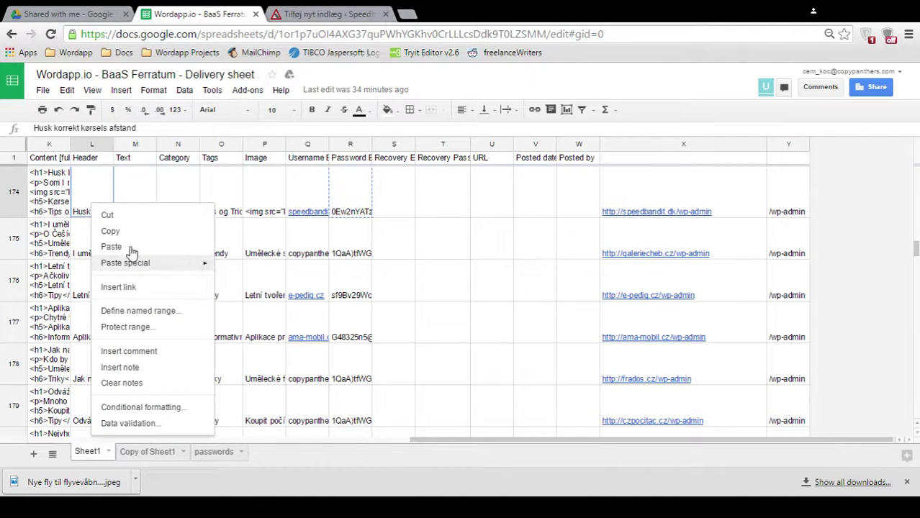
left_click(130, 240)
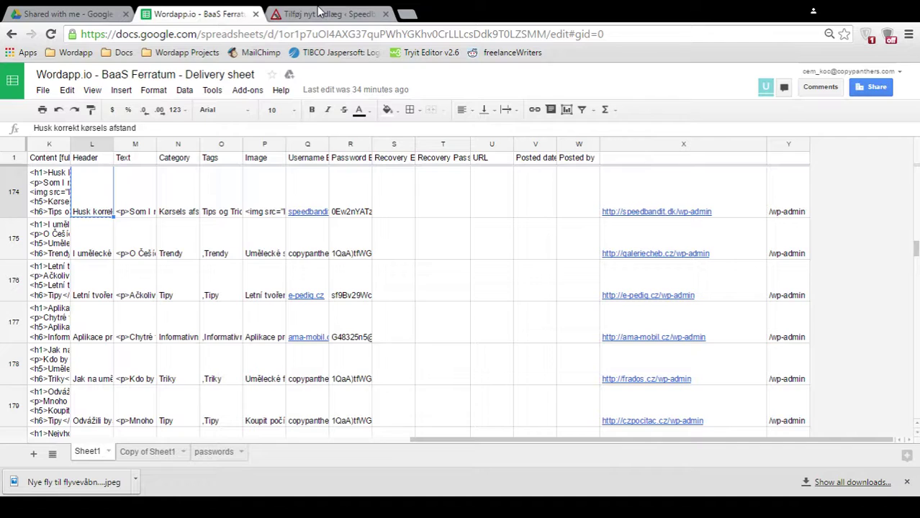
left_click(320, 14)
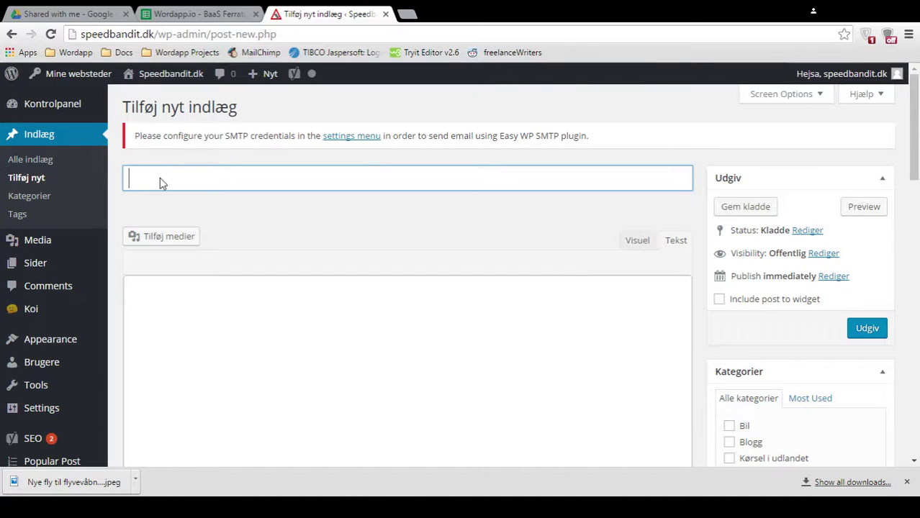
key("ctrl+v")
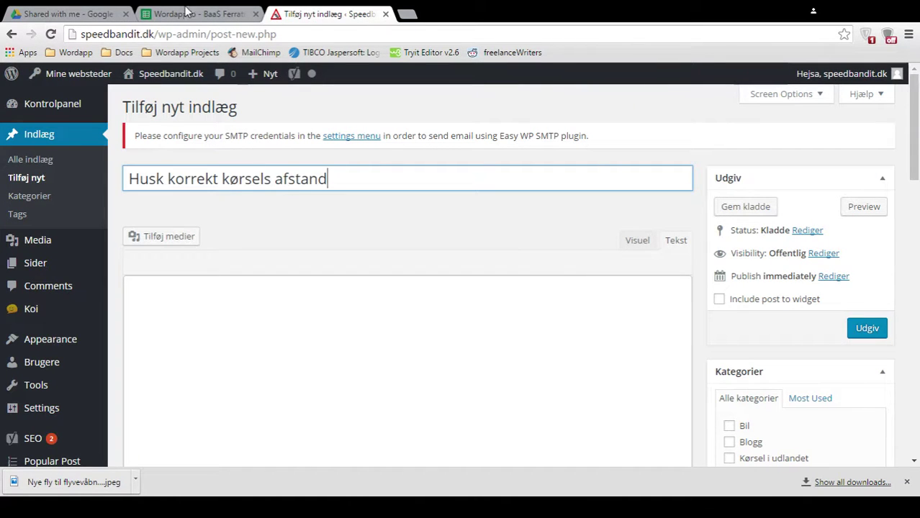
- Paste the article HTML from cell M174 into the post body in Tekst mode
left_click(187, 14)
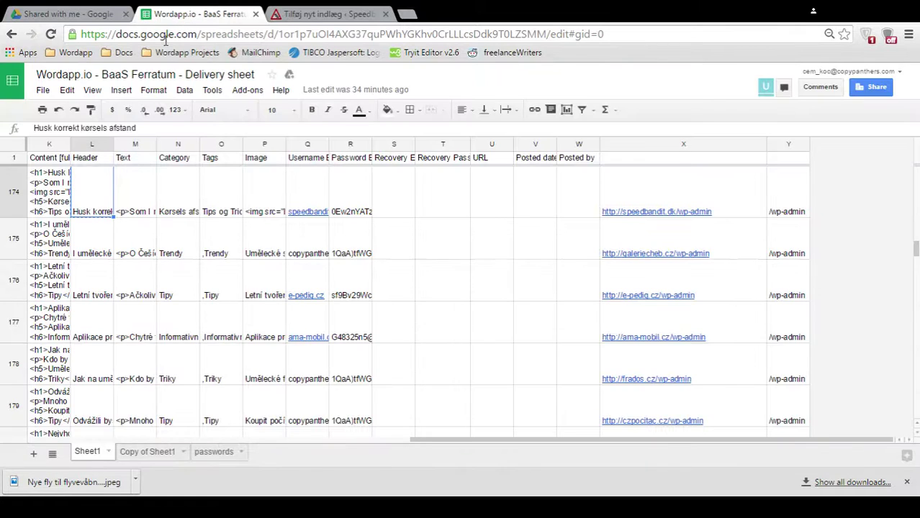
left_click(130, 160)
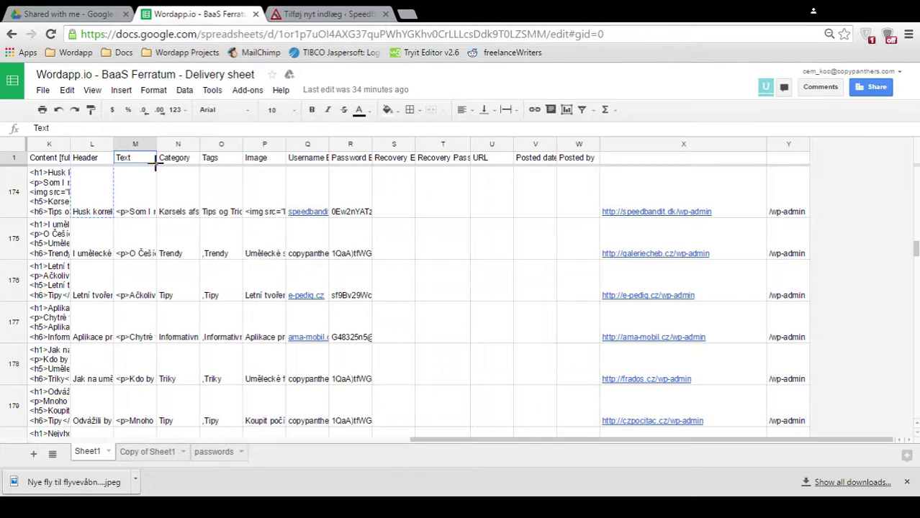
left_click(121, 189)
right_click(135, 215)
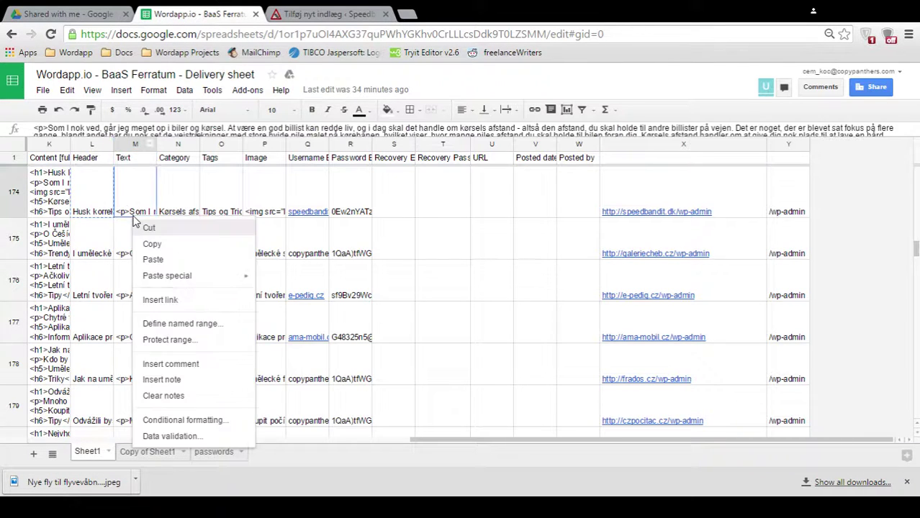
left_click(168, 245)
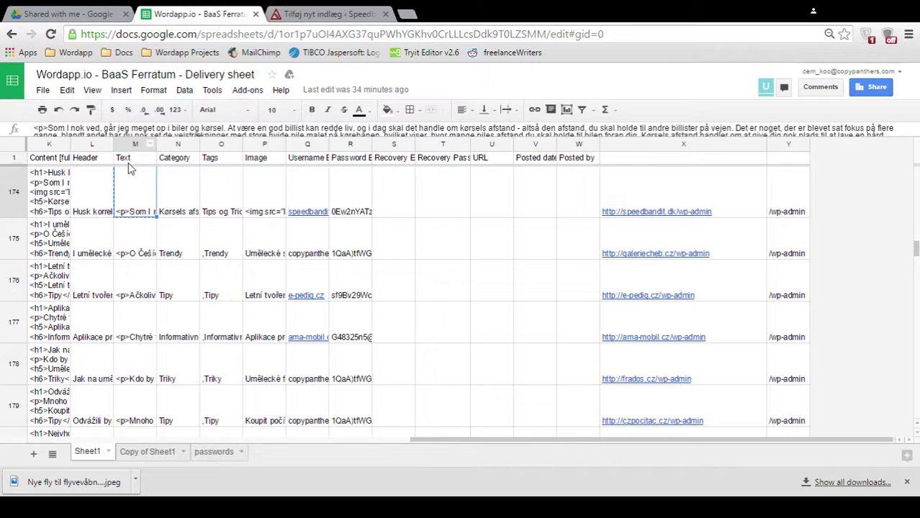
left_click(328, 13)
left_click(677, 241)
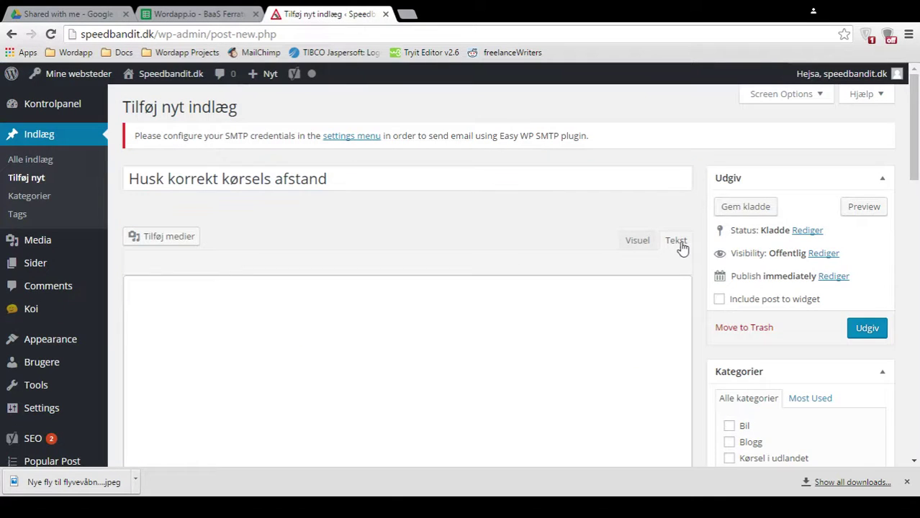
mouse_move(52, 275)
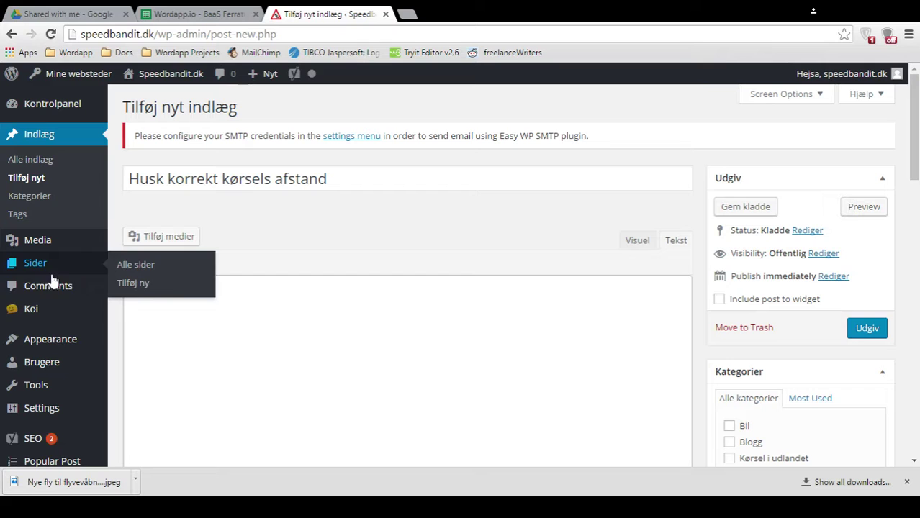
left_click(239, 308)
key("ctrl+v")
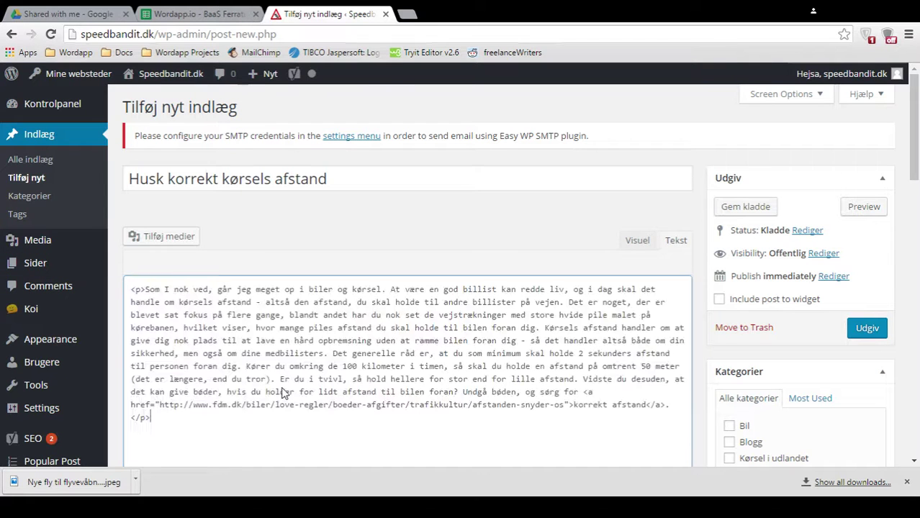
scroll(317, 295, "down", 1)
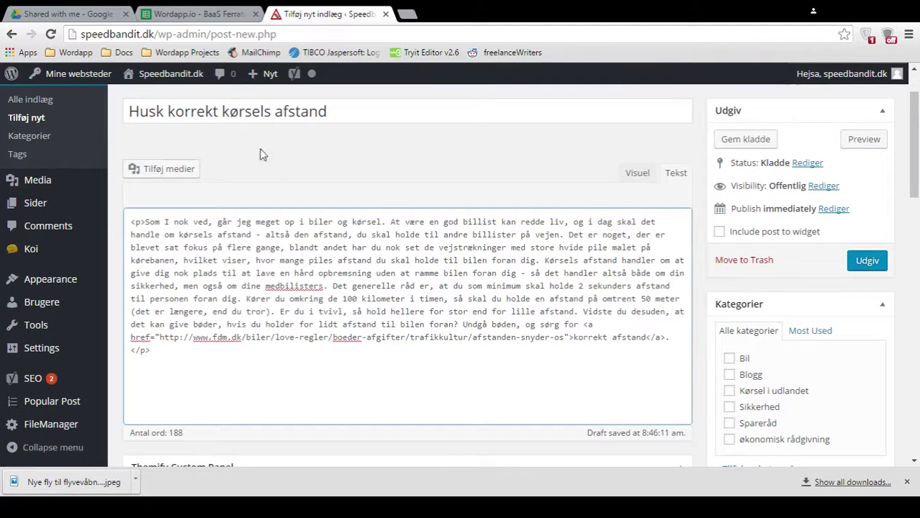
- Copy the post's tags from cell O174 in the delivery sheet
left_click(222, 12)
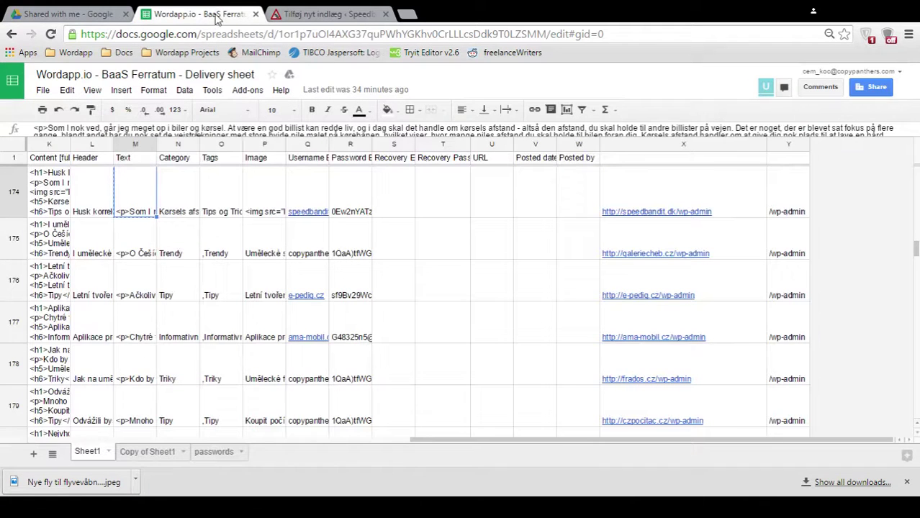
left_click(225, 207)
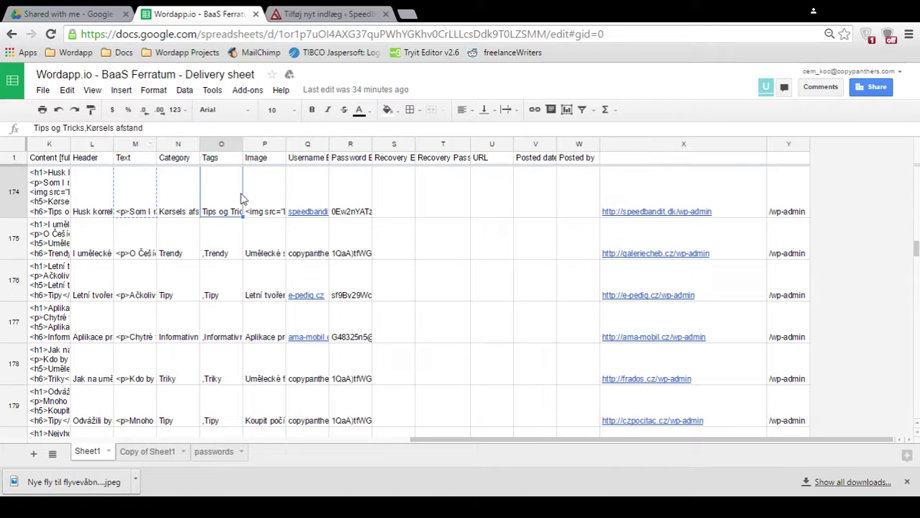
right_click(230, 194)
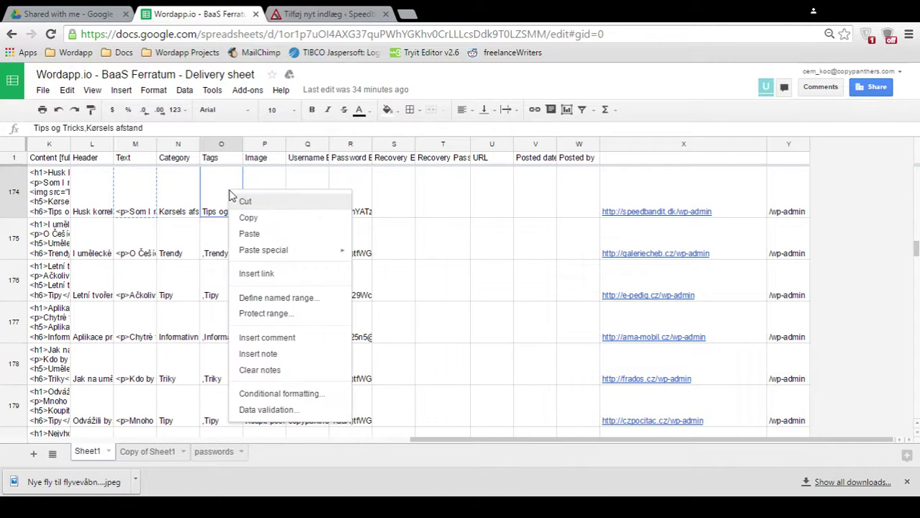
left_click(248, 218)
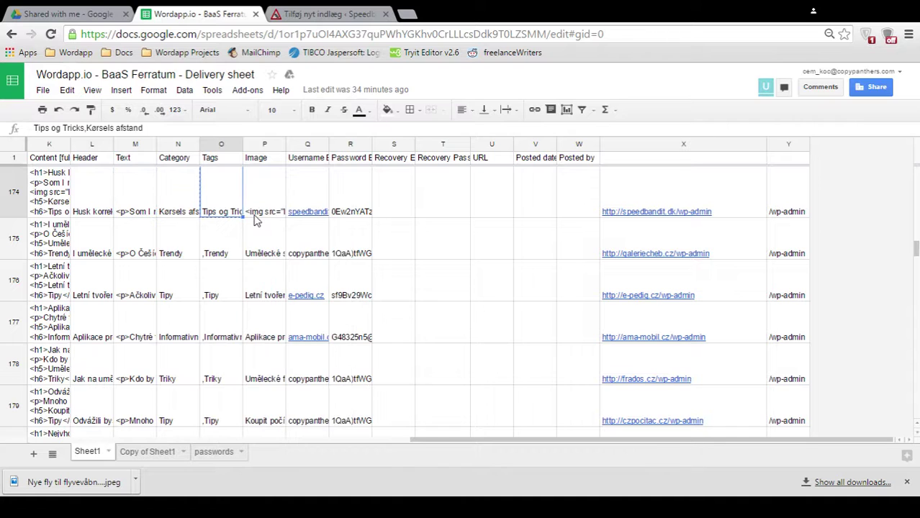
- Add the tags 'Tips og Tricks' and 'Kørsels afstand' to the post
left_click(331, 15)
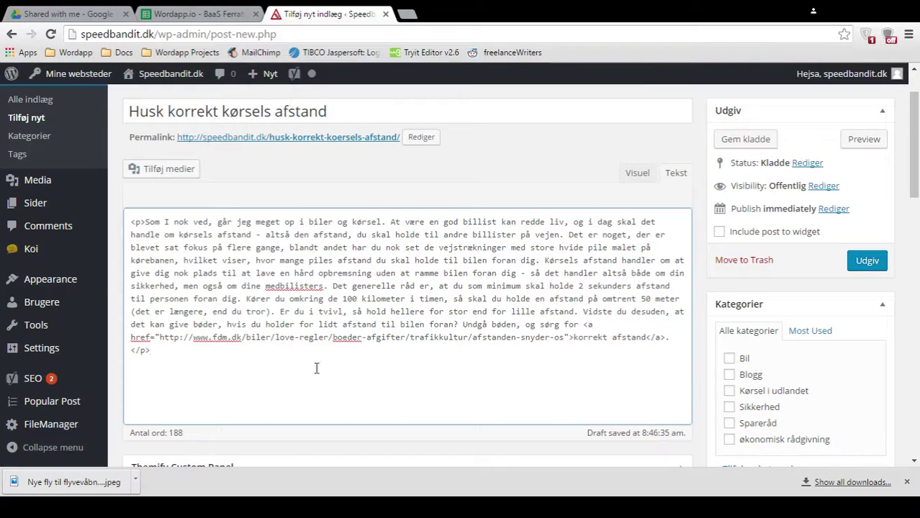
scroll(722, 278, "down", 3)
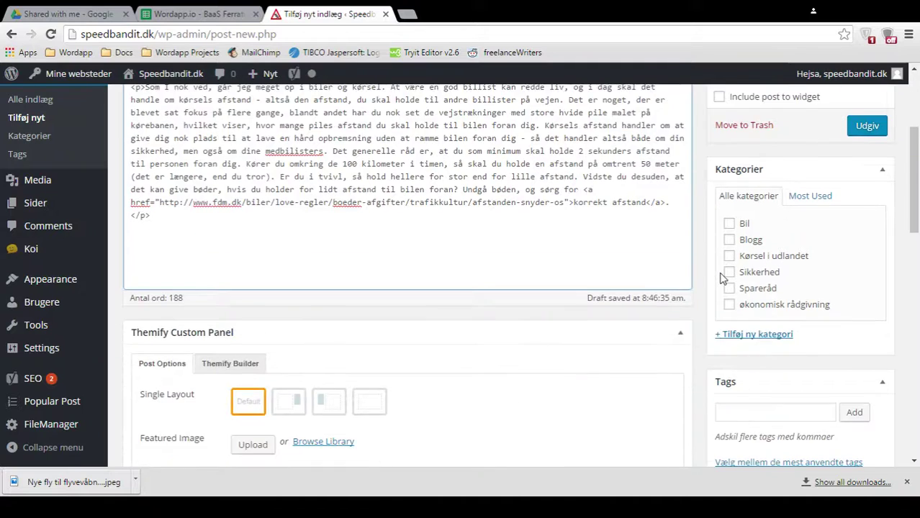
left_click(741, 345)
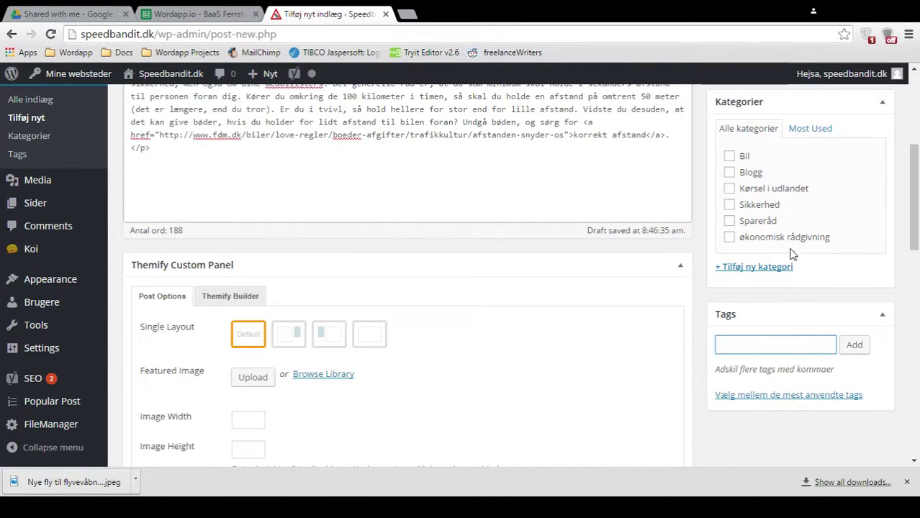
key("ctrl+v")
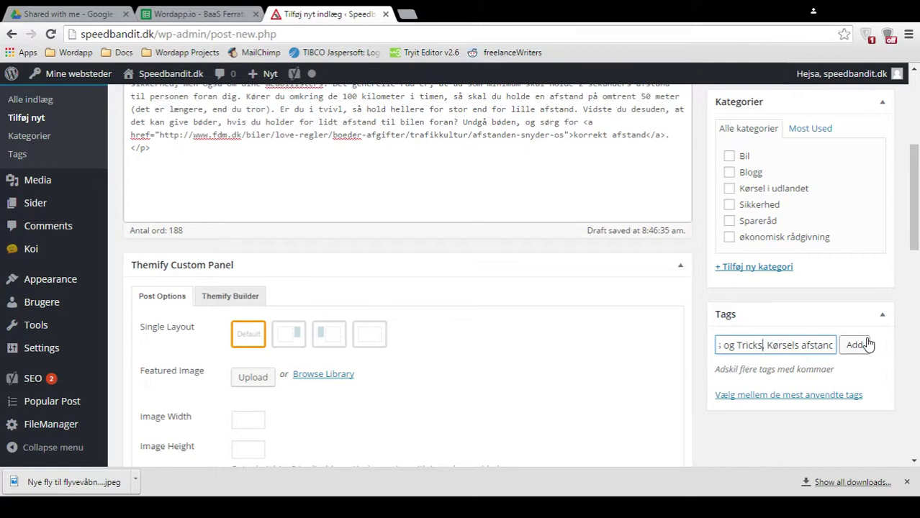
key("Home")
key("ctrl+shift+Right")
key("ctrl+shift+Right")
key("ctrl+shift+Right")
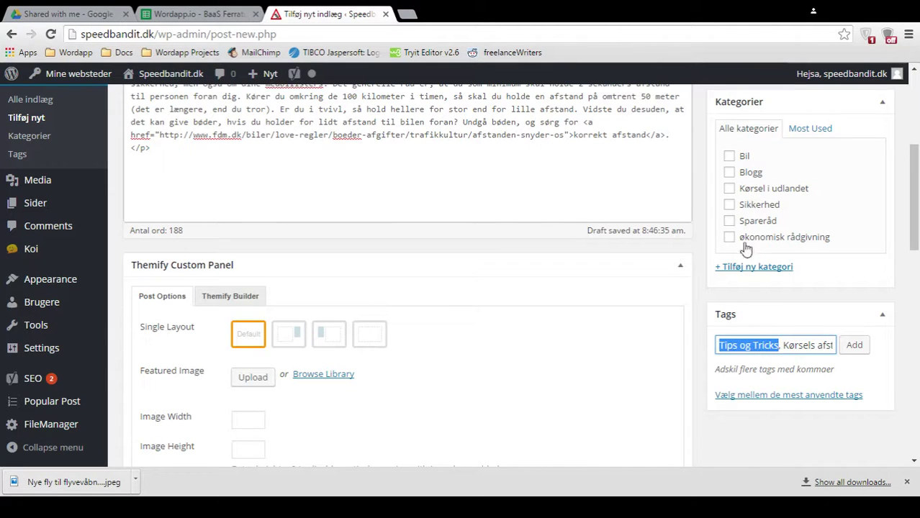
left_click(854, 345)
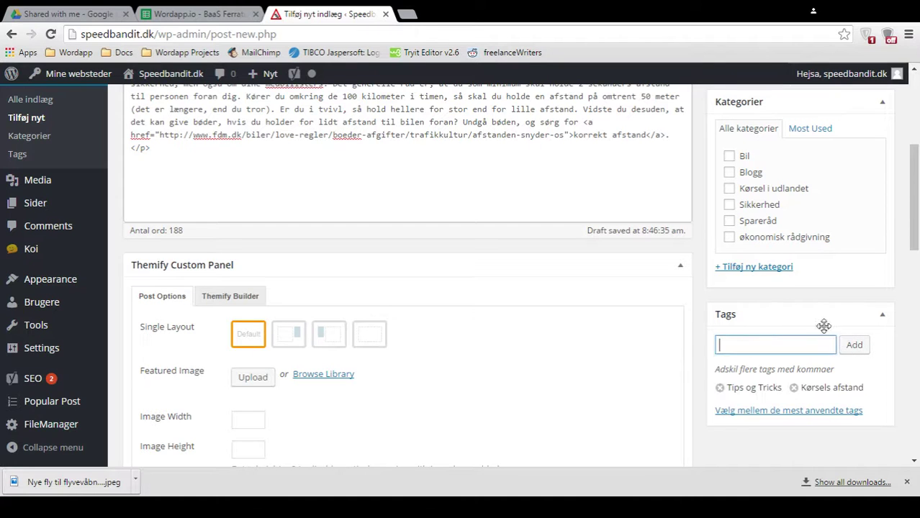
- Create and assign a new category named 'Tips og Tricks'
left_click(769, 268)
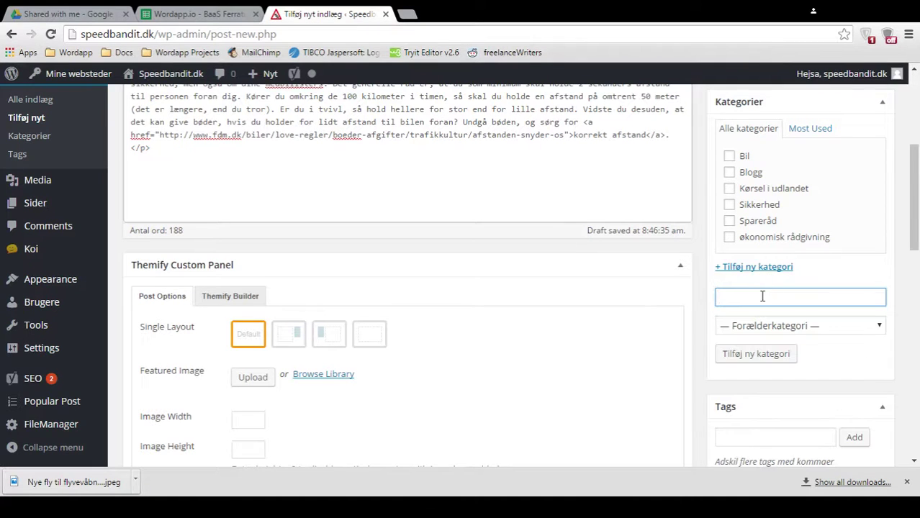
key("ctrl+v")
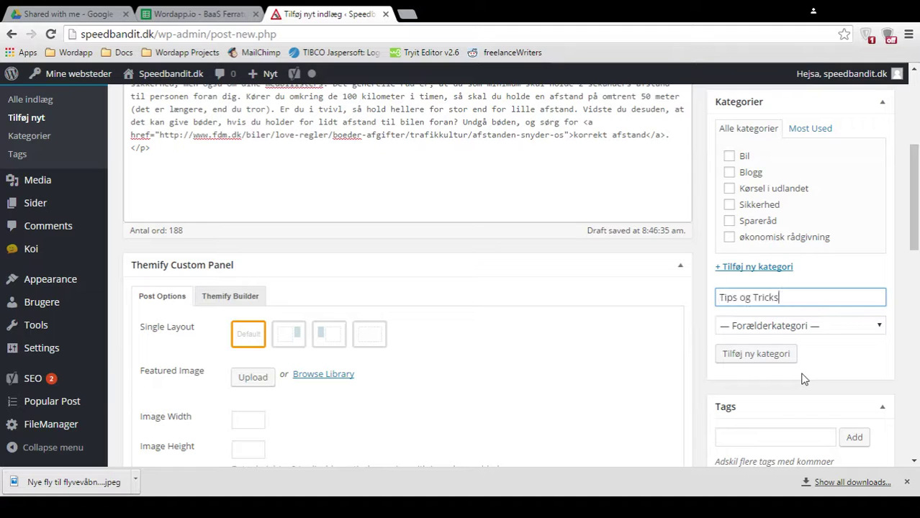
left_click(781, 360)
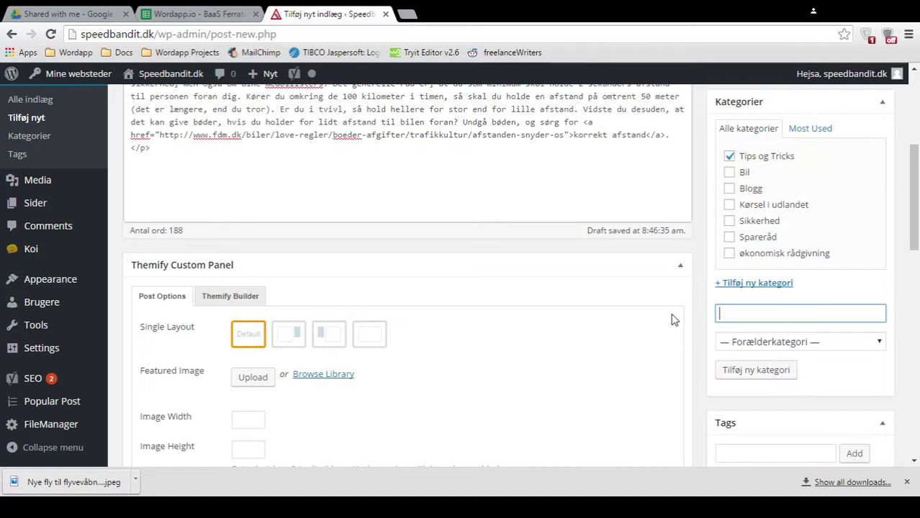
- Set the post's publish date to Jul 11, 2016 at 08:45
scroll(671, 317, "up", 3)
scroll(671, 316, "up", 1)
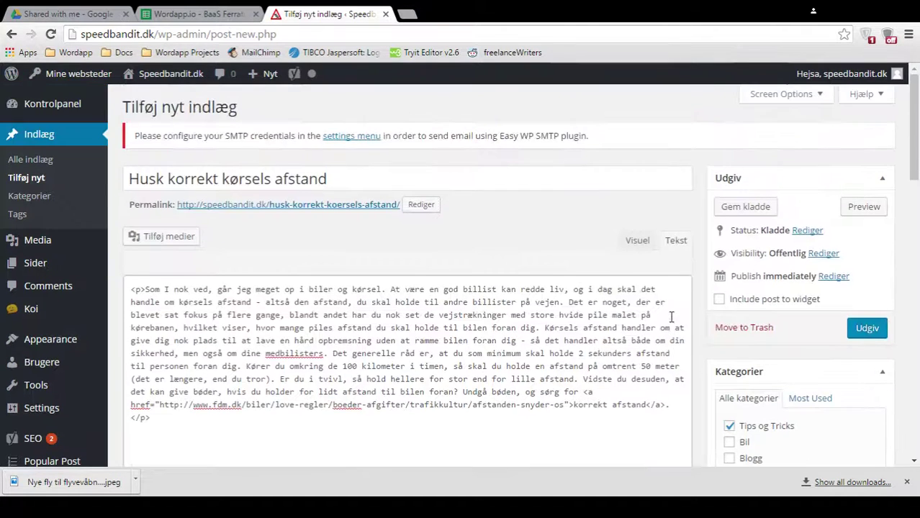
left_click(833, 277)
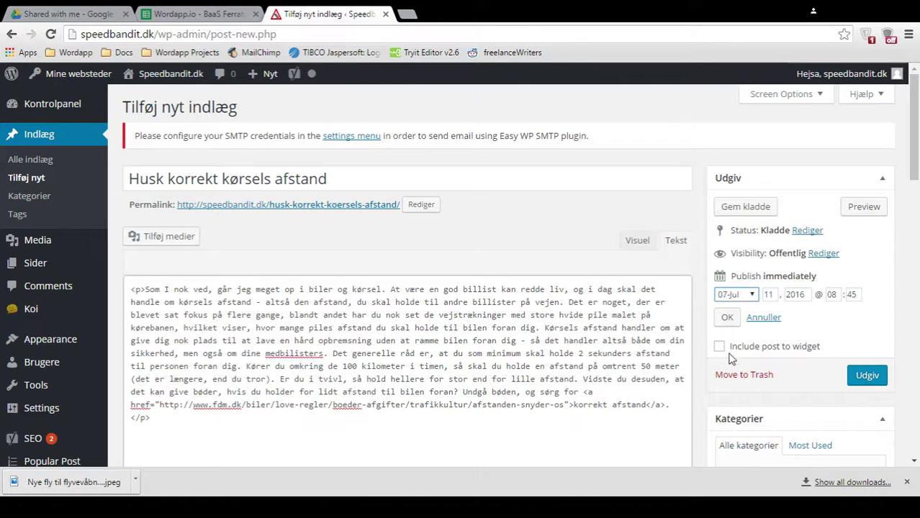
left_click(728, 318)
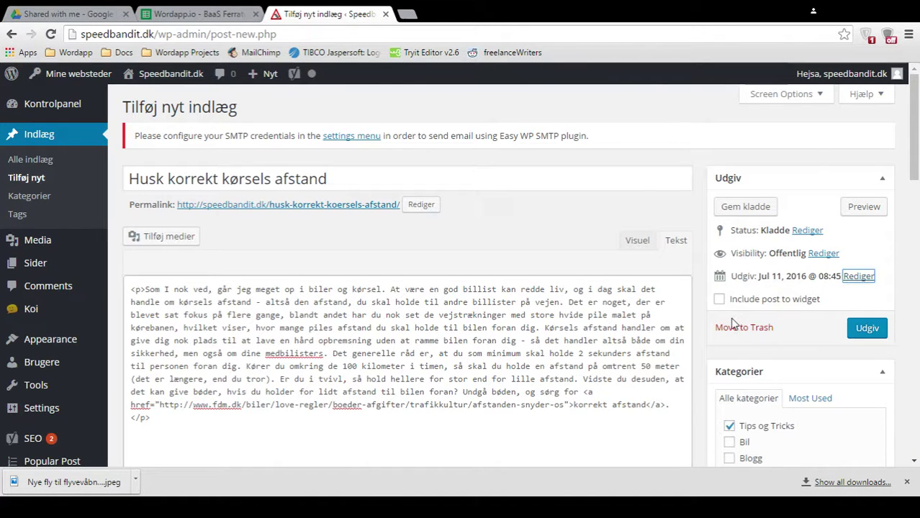
- Copy the ekstrabladet.dk image URL from the img tag in cell P174 into a new tab
left_click(170, 16)
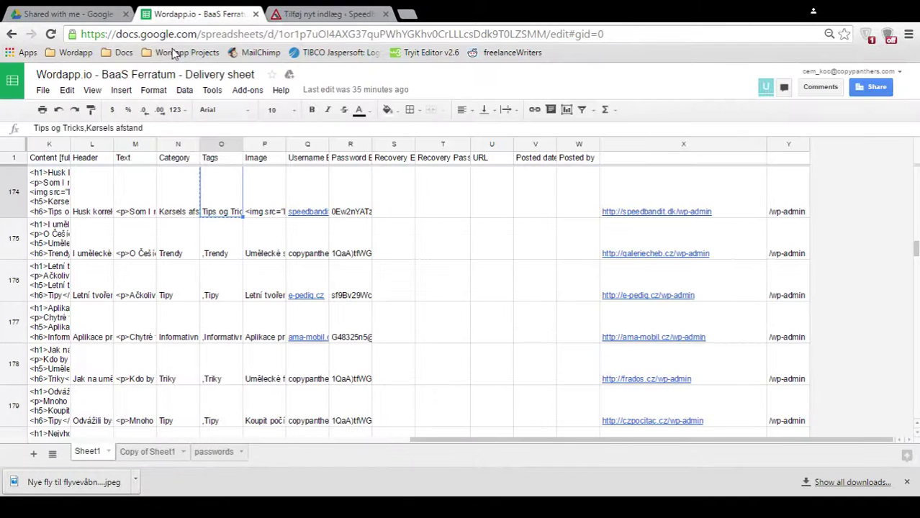
left_click(276, 211)
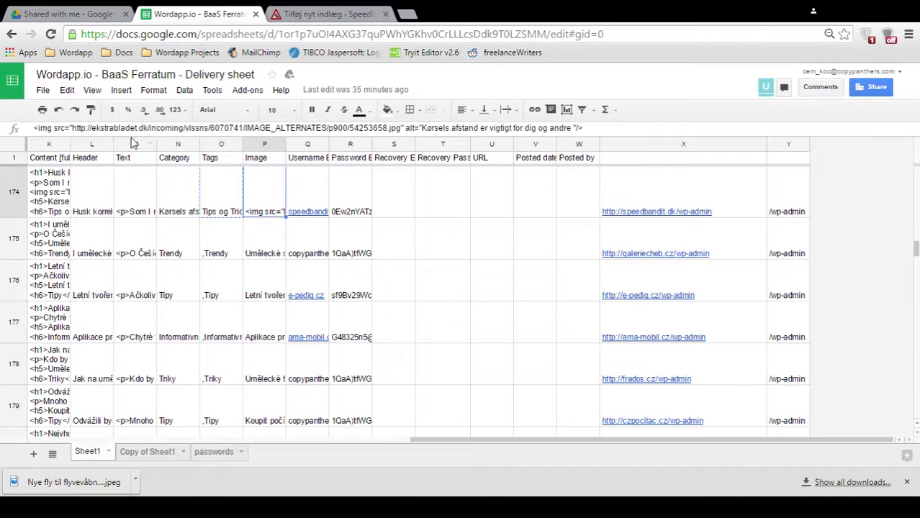
left_click_drag(73, 128, 389, 137)
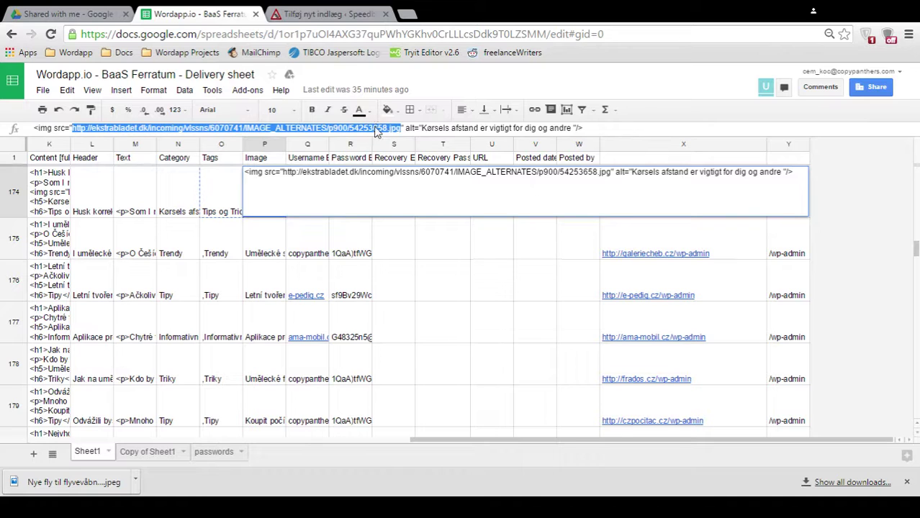
left_click(407, 14)
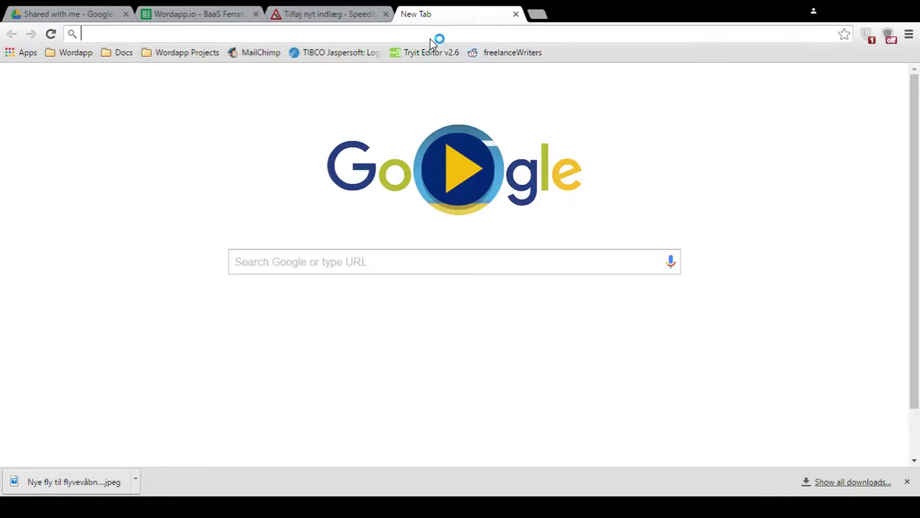
- Load the car photo from its URL and take its alt text from the sheet for the filename
type("http://ekstrabladet.dk/incoming/vlssns/6070741/IMAGE_ALTERNATES/p900/54253658.jpg")
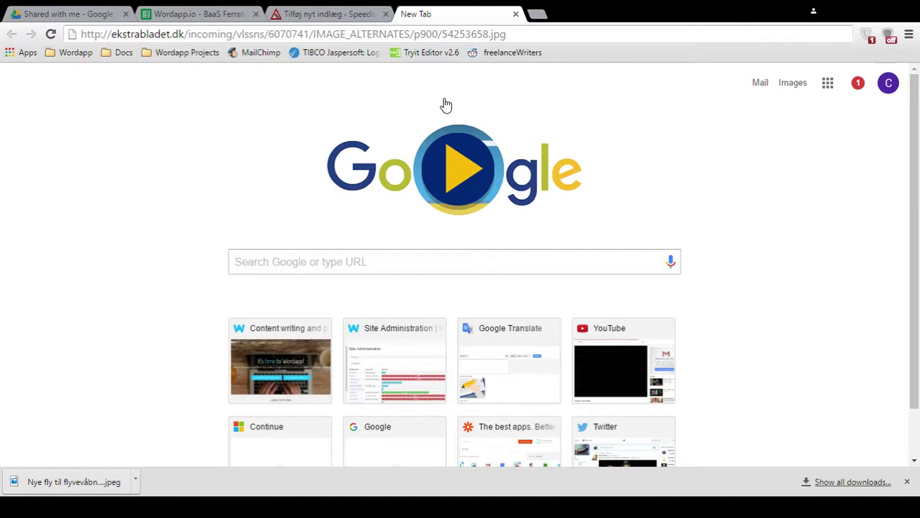
key("Return")
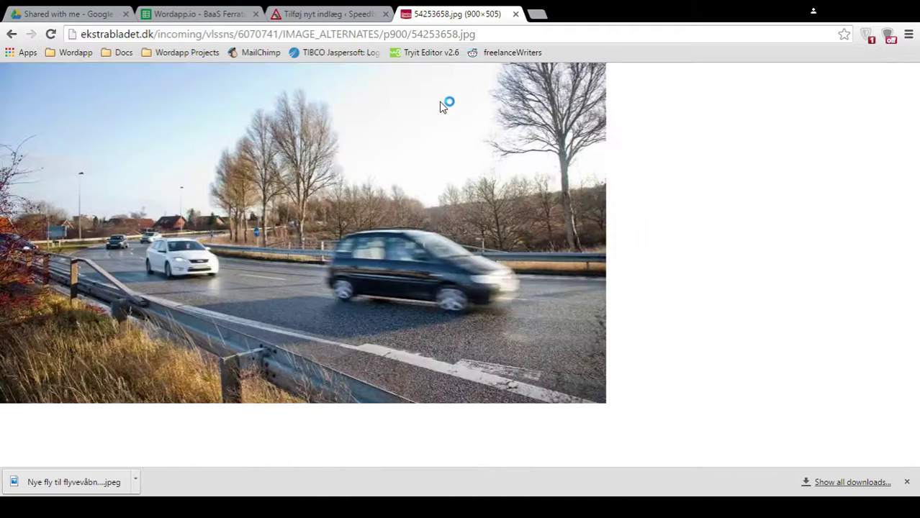
left_click(225, 14)
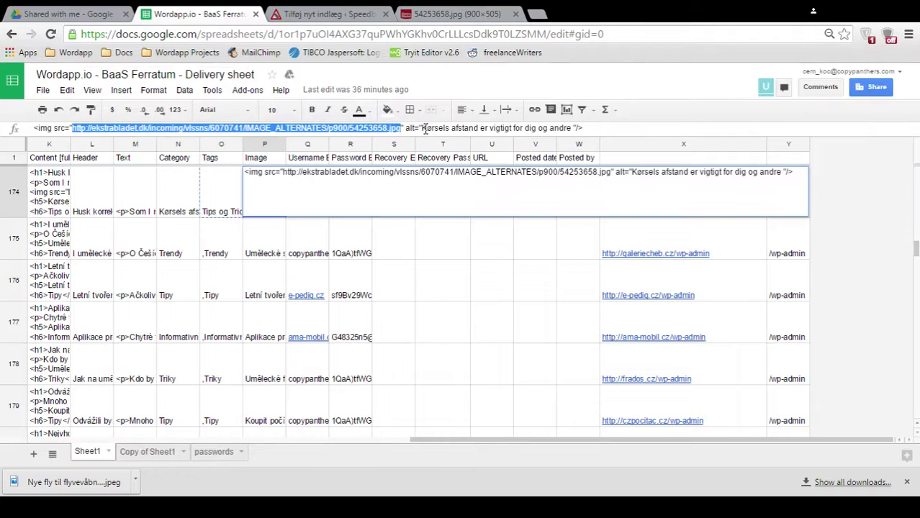
left_click_drag(424, 128, 572, 129)
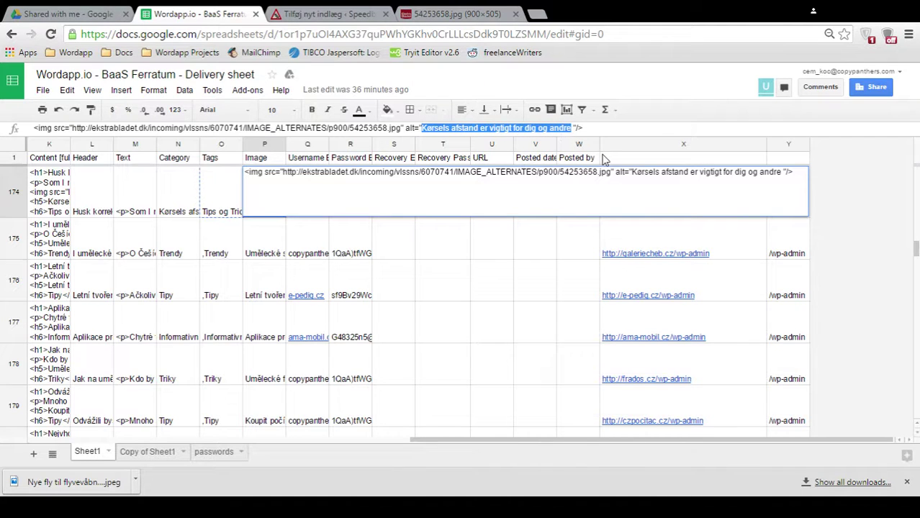
left_click(442, 14)
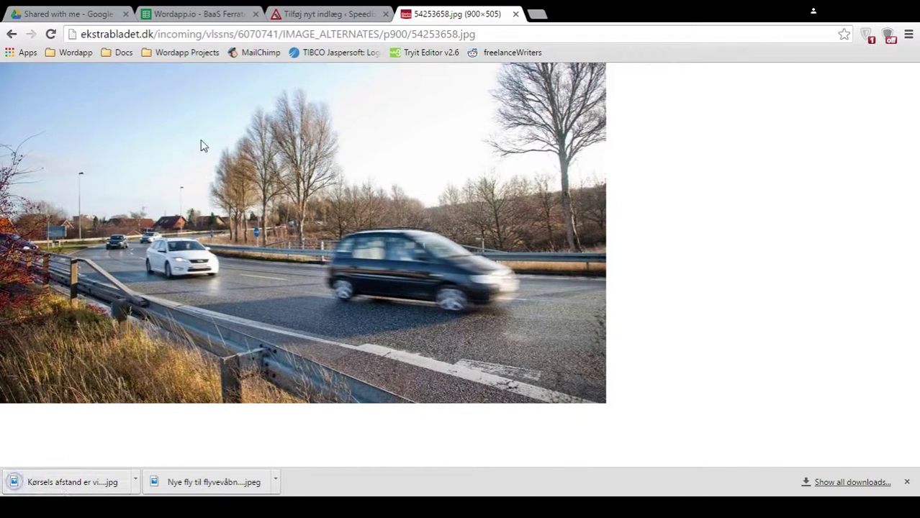
- Upload the downloaded car photo to the post through Tilføj medier
key("ctrl+shift+Tab")
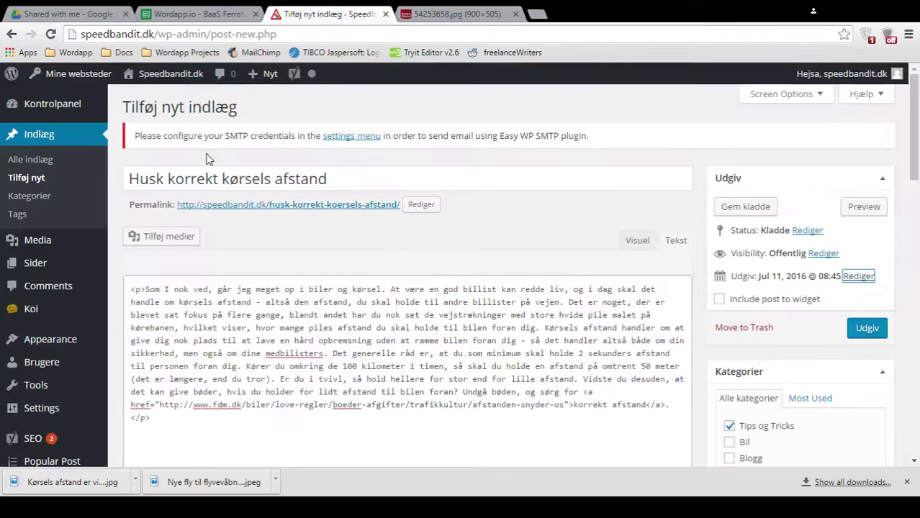
left_click(177, 242)
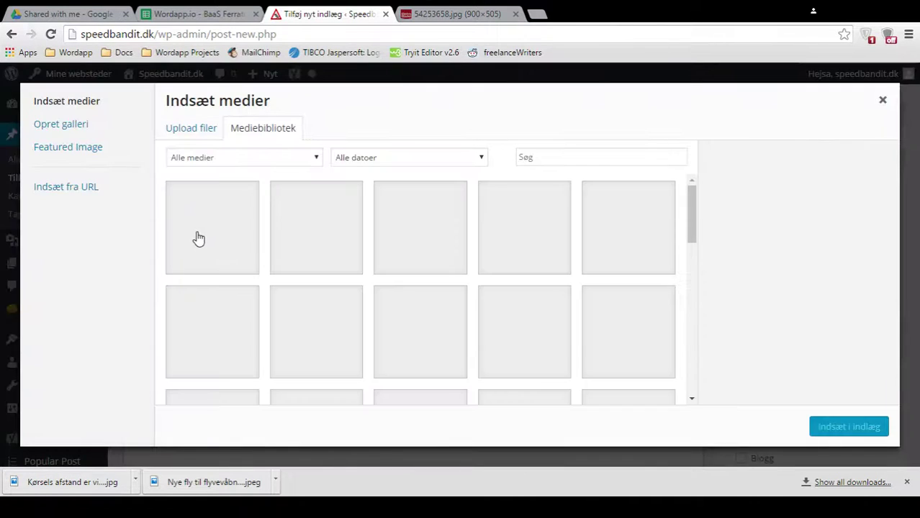
left_click(201, 131)
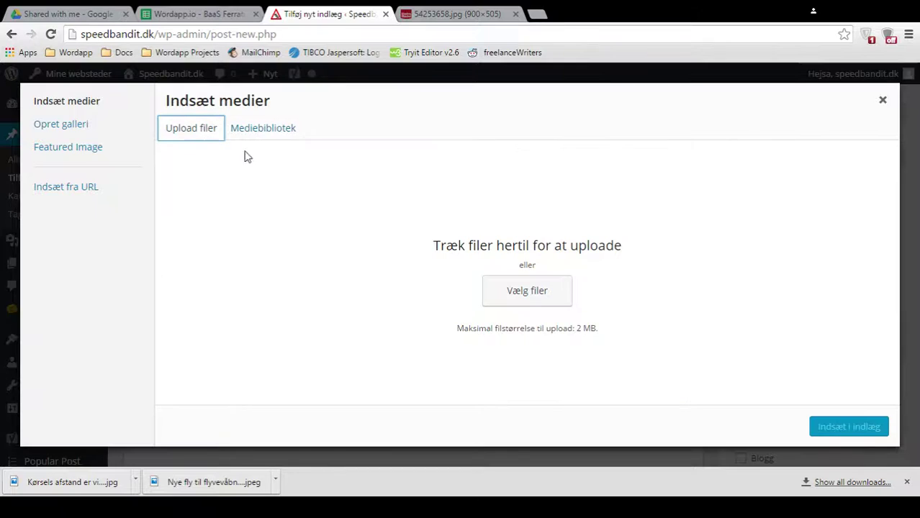
left_click(527, 289)
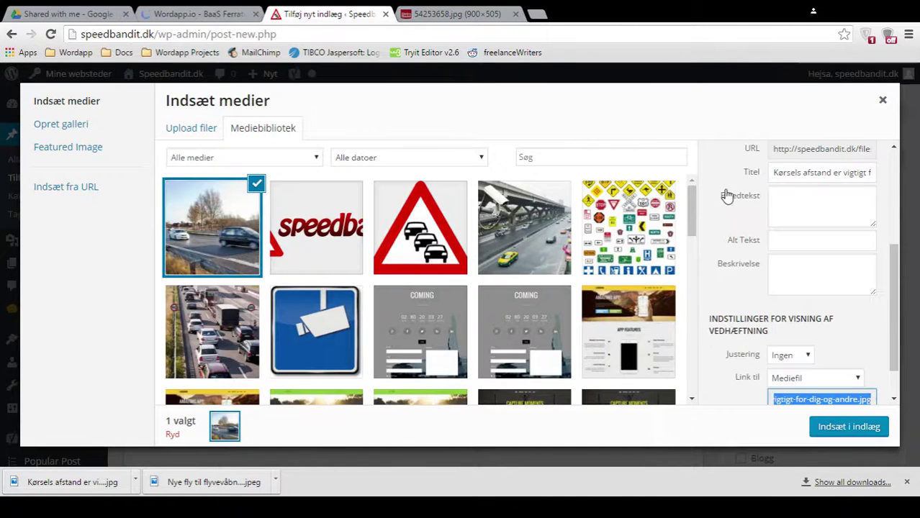
- Copy the image title into Alt Tekst, set Link til to Ingen, and insert the photo
scroll(728, 196, "up", 3)
scroll(792, 219, "down", 2)
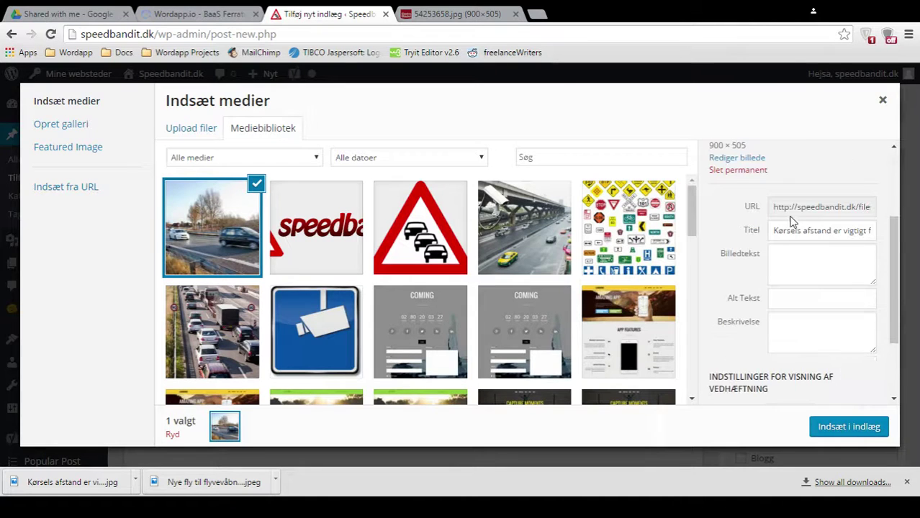
triple_click(784, 230)
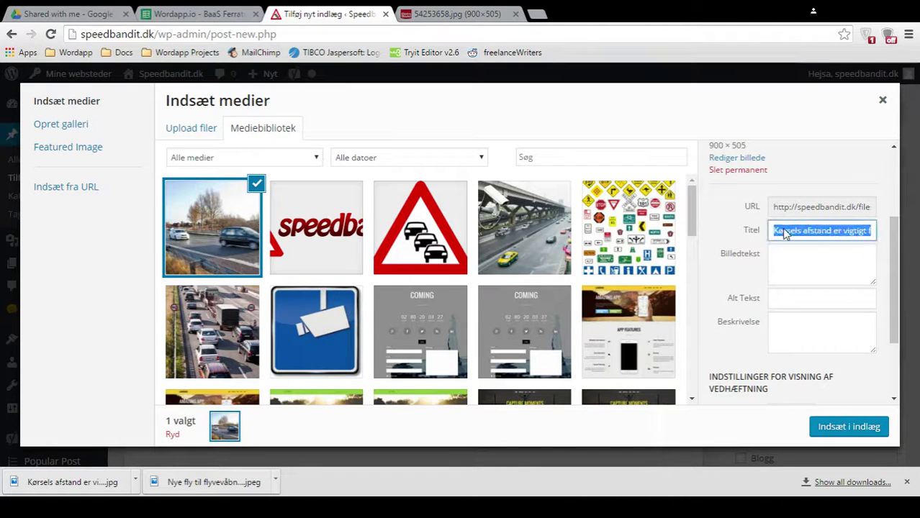
key("End")
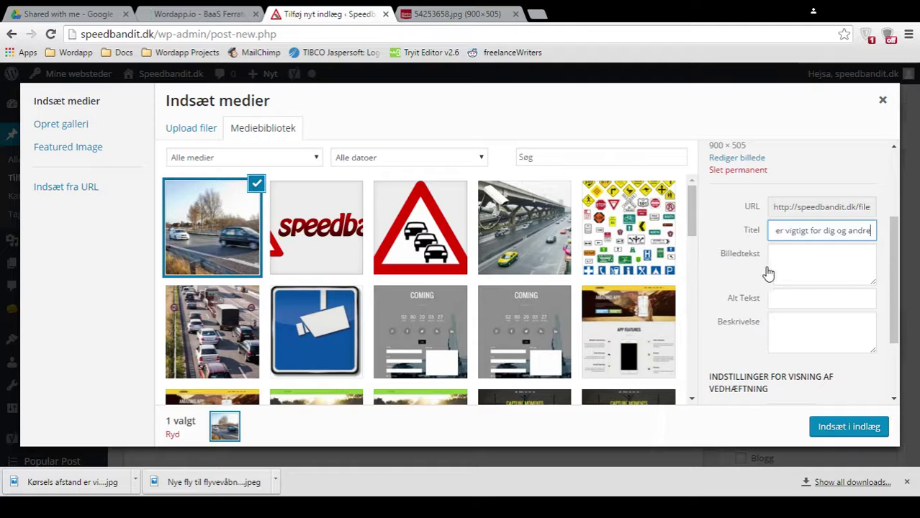
left_click(790, 299)
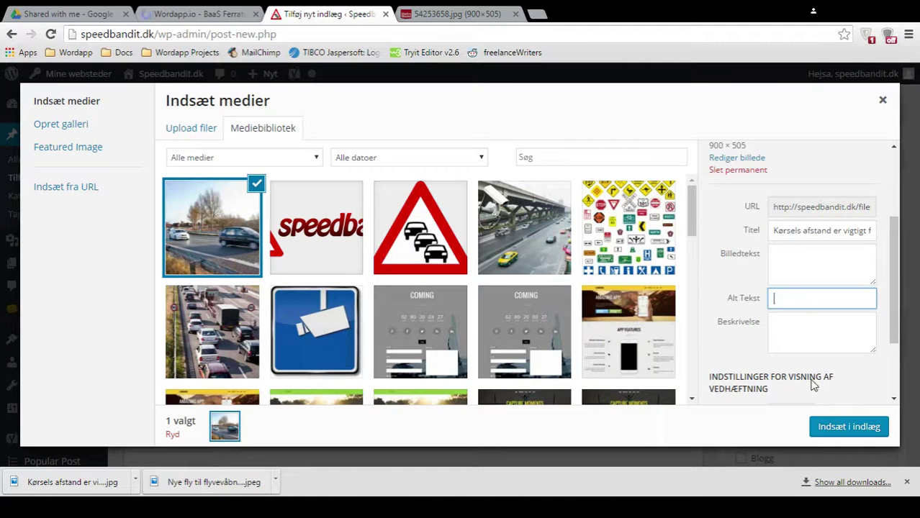
type("Kørsels afstand er vigtigt for dig og andre")
scroll(815, 335, "down", 2)
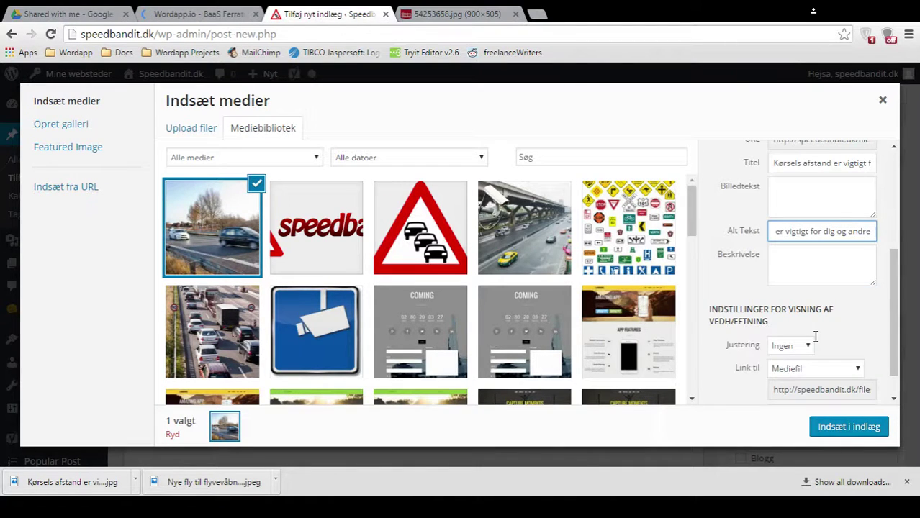
left_click(814, 368)
left_click(795, 350)
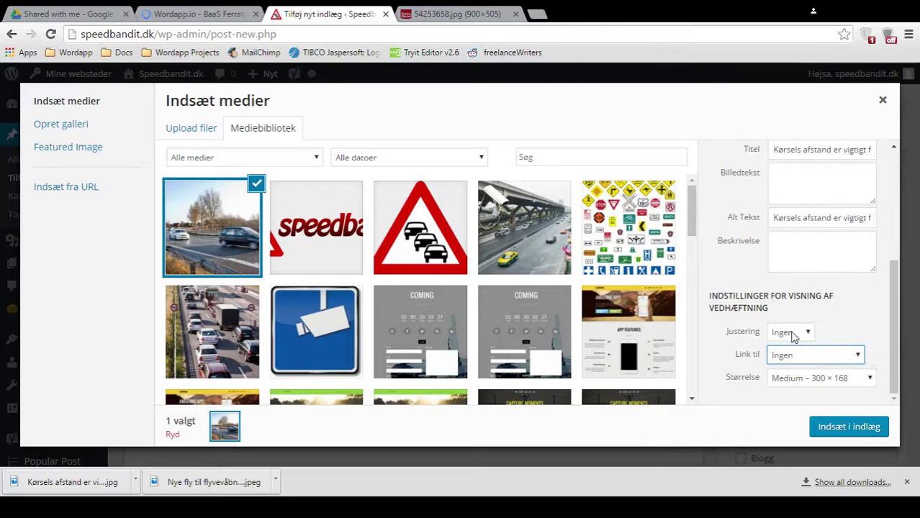
scroll(792, 336, "up", 3)
scroll(794, 329, "down", 3)
left_click(826, 426)
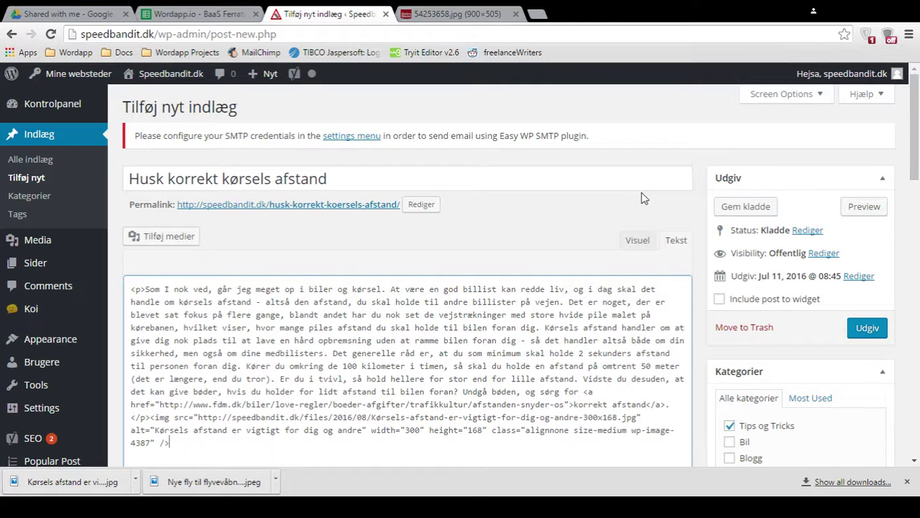
- Check the photo below the text in the Visuel editor, then publish with Udgiv
left_click(638, 243)
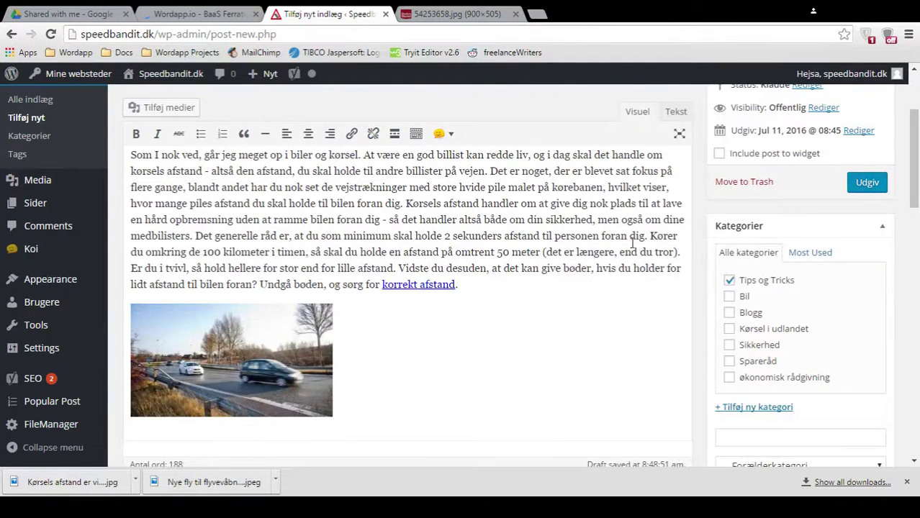
scroll(633, 244, "up", 1)
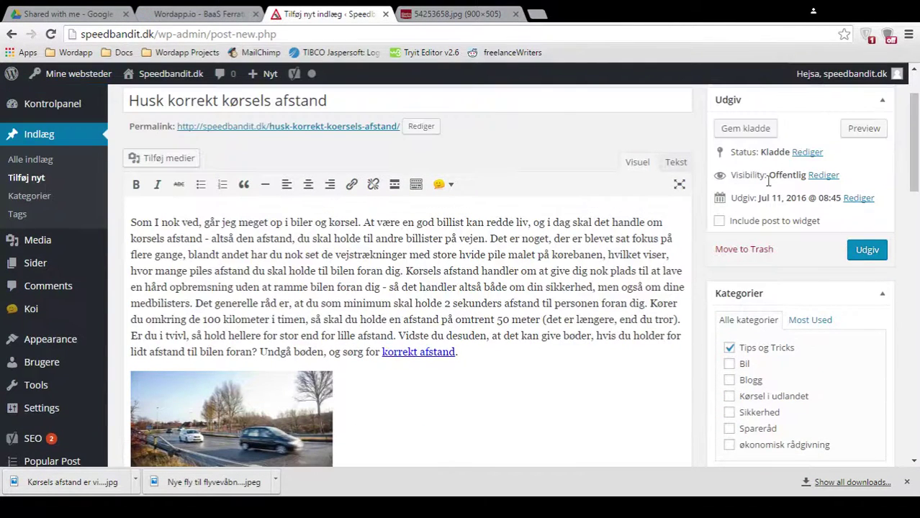
left_click(862, 248)
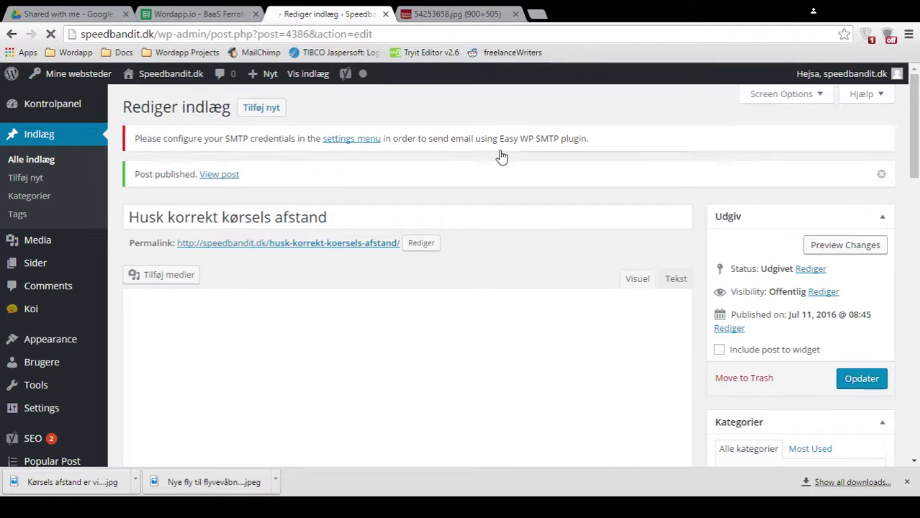
- View the live post 'Husk korrekt kørsels afstand' and copy its URL
left_click(232, 165)
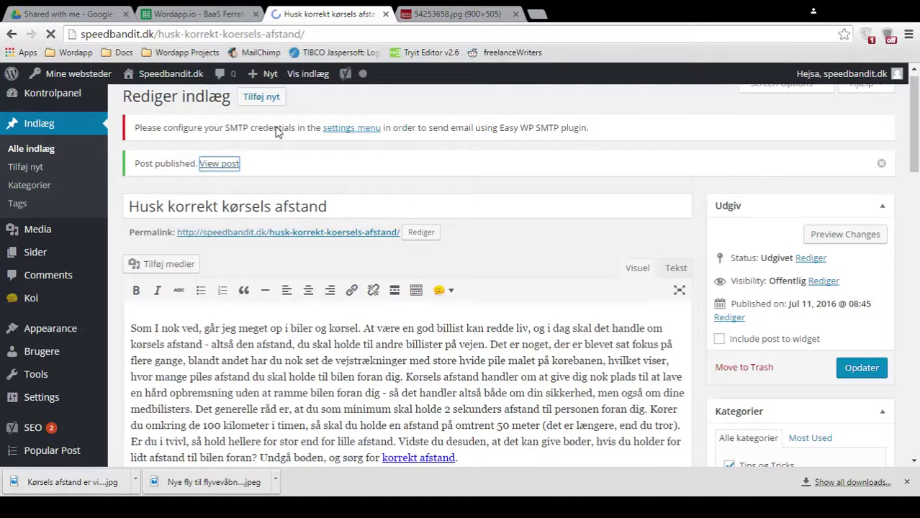
left_click(232, 36)
key("ctrl+c")
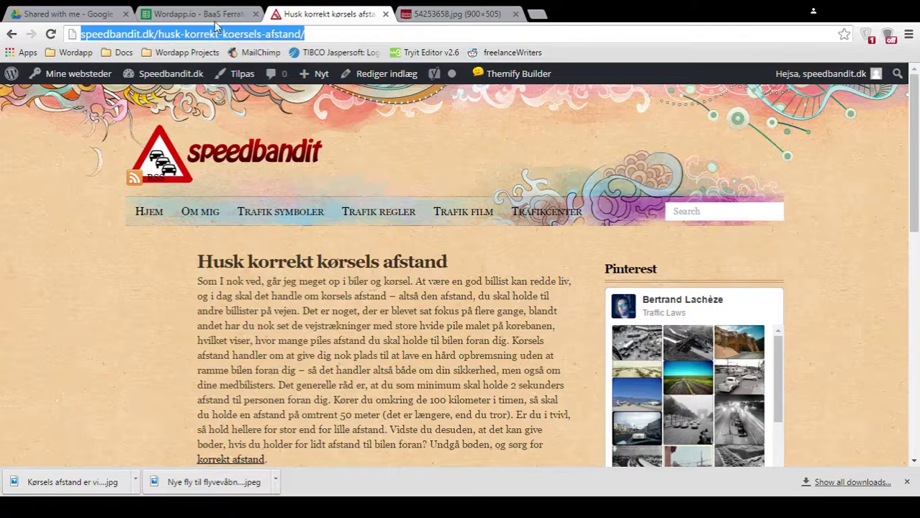
left_click(206, 14)
- Paste the post URL into U174 and enter the posted date 2016-08-11 in V174
right_click(488, 257)
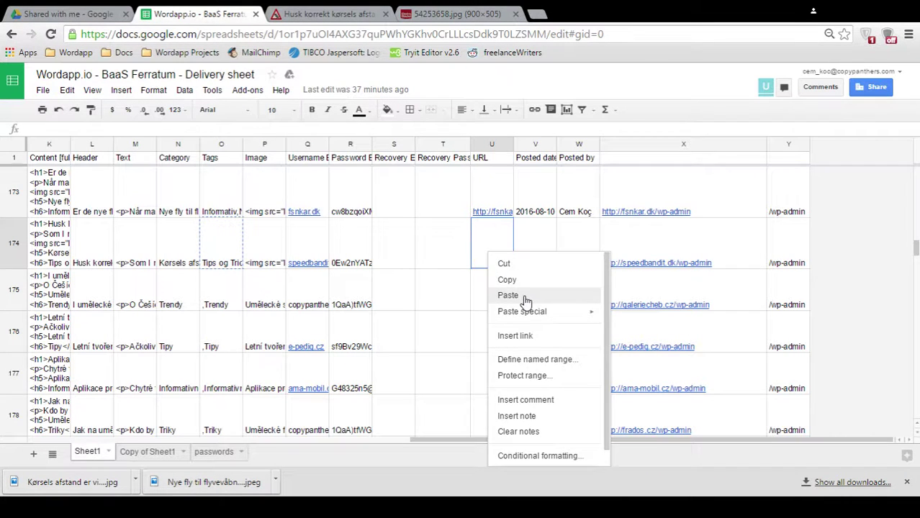
left_click(508, 296)
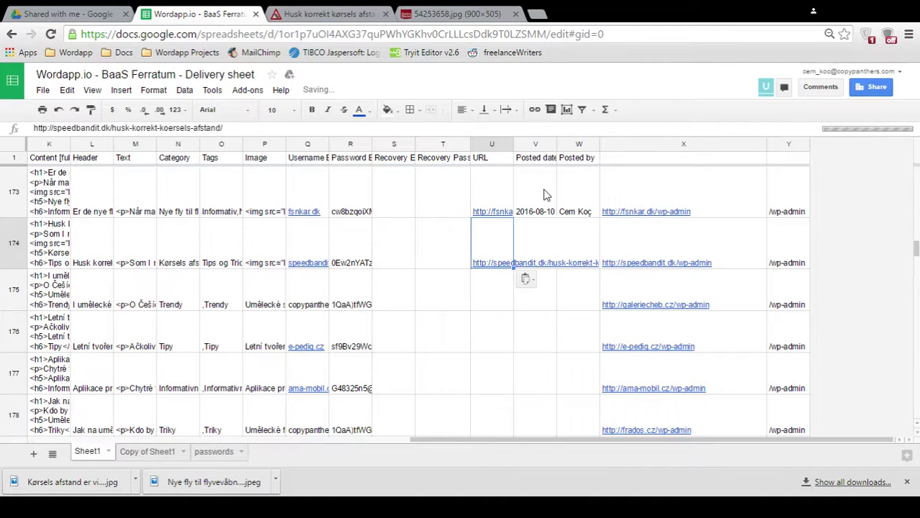
left_click(539, 236)
type("2016")
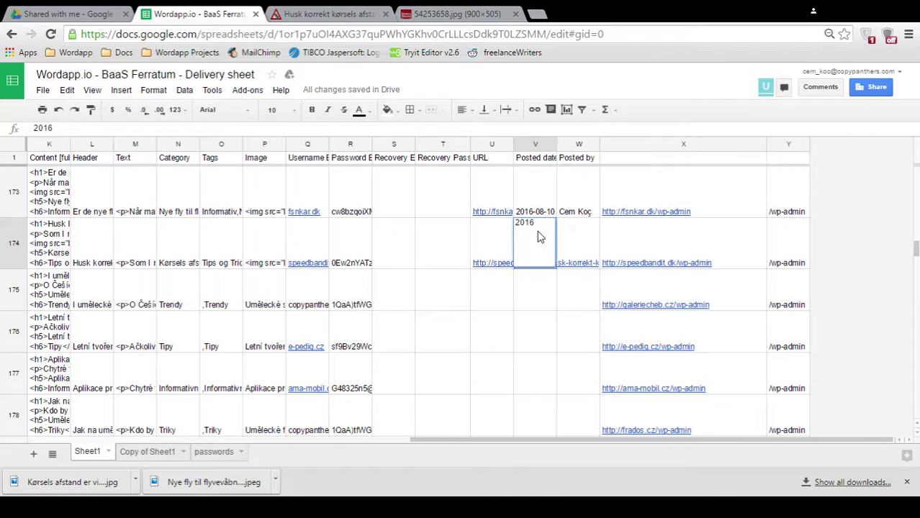
type("-08-11")
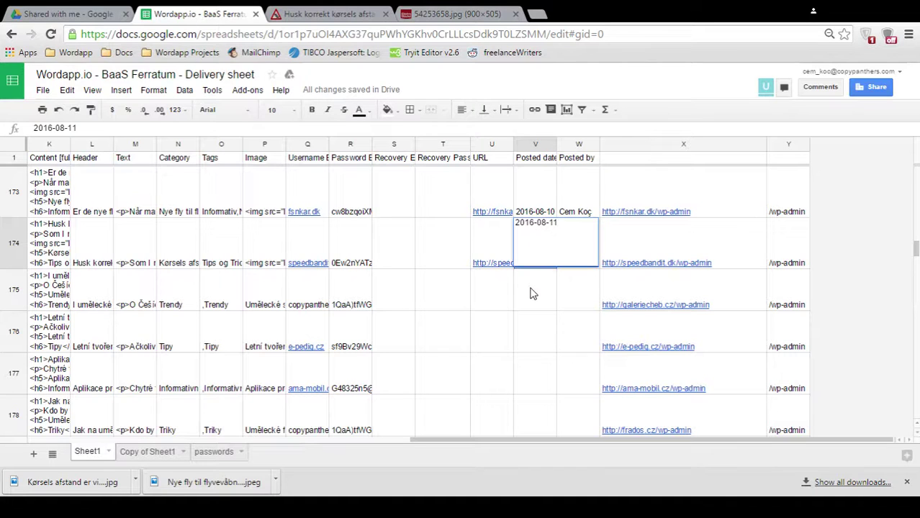
left_click(532, 292)
- Copy the poster name from W173 into W174
left_click(578, 209)
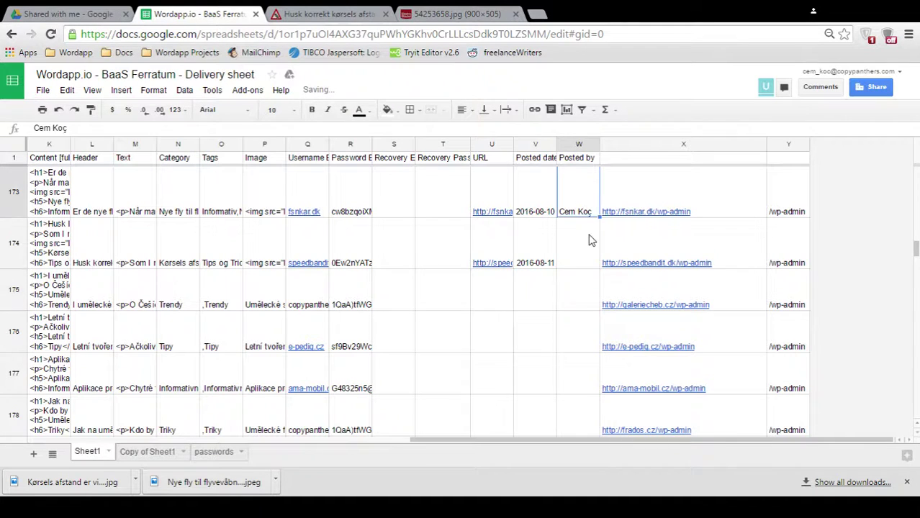
left_click(576, 258)
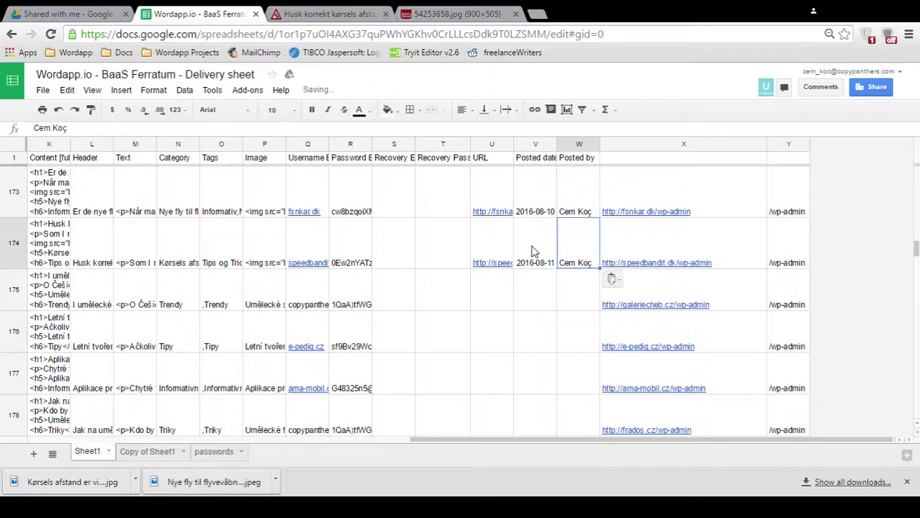